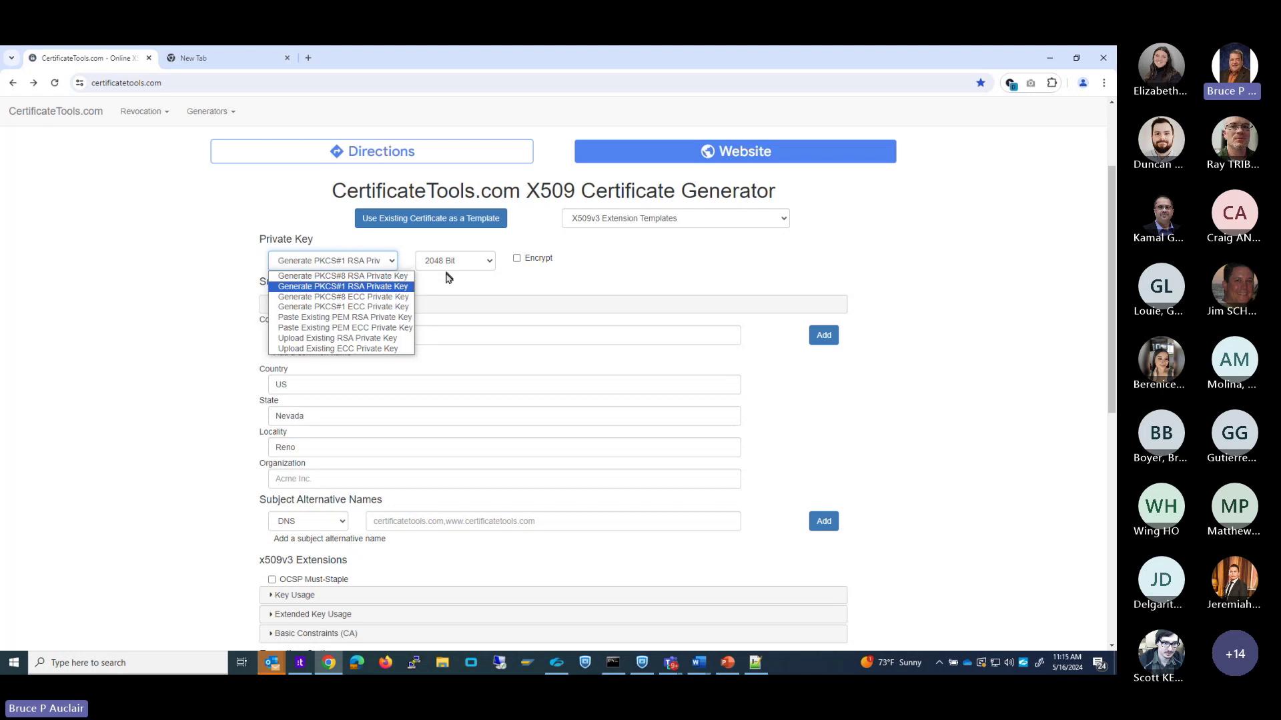
click(452, 271)
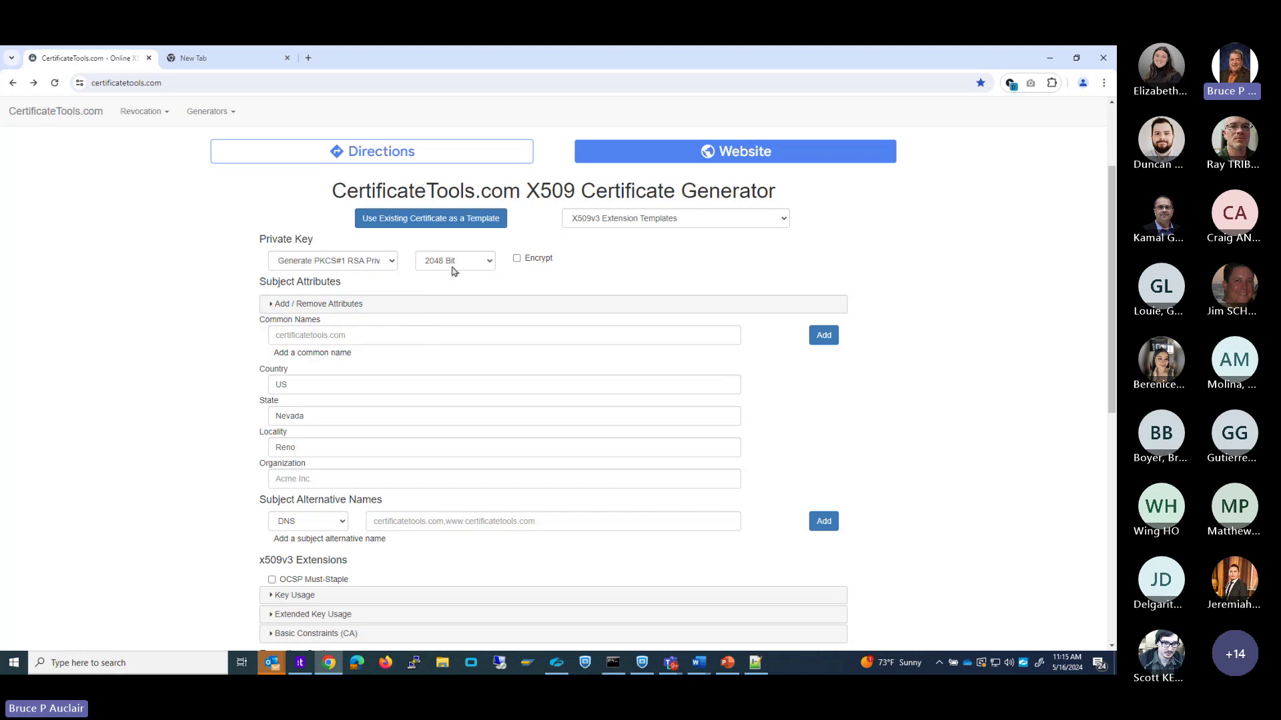
click(453, 270)
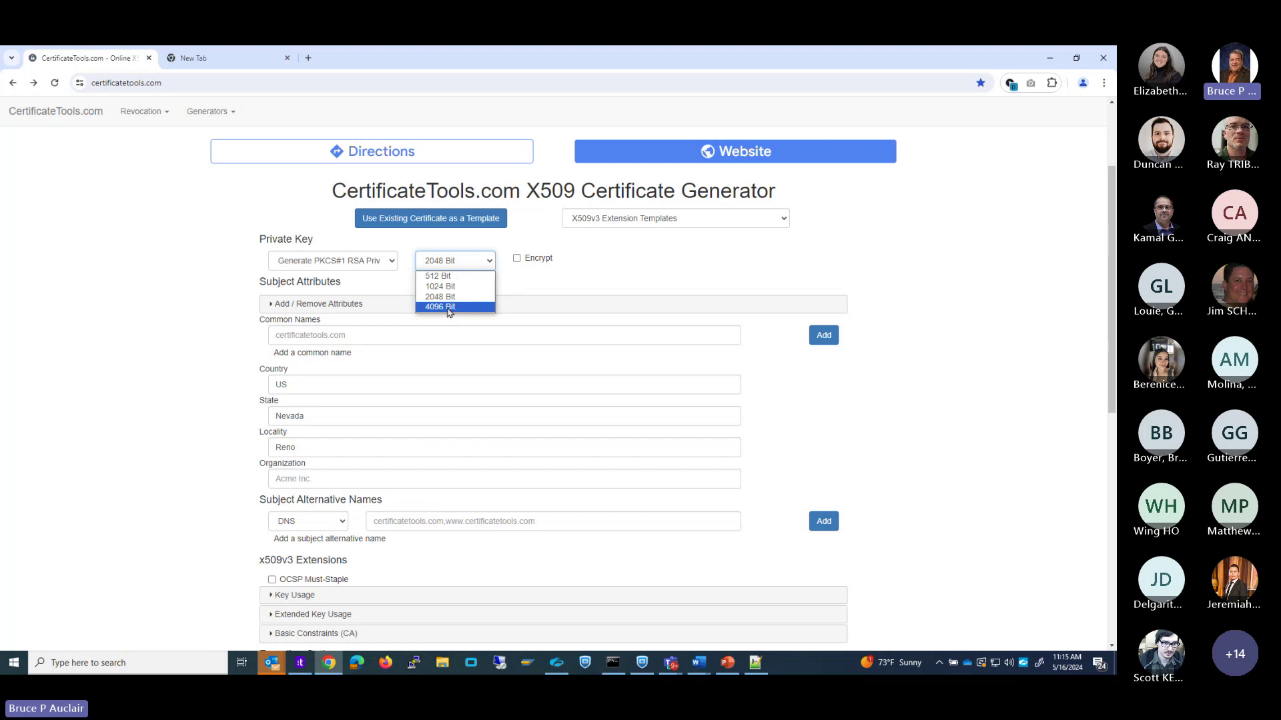
click(192, 268)
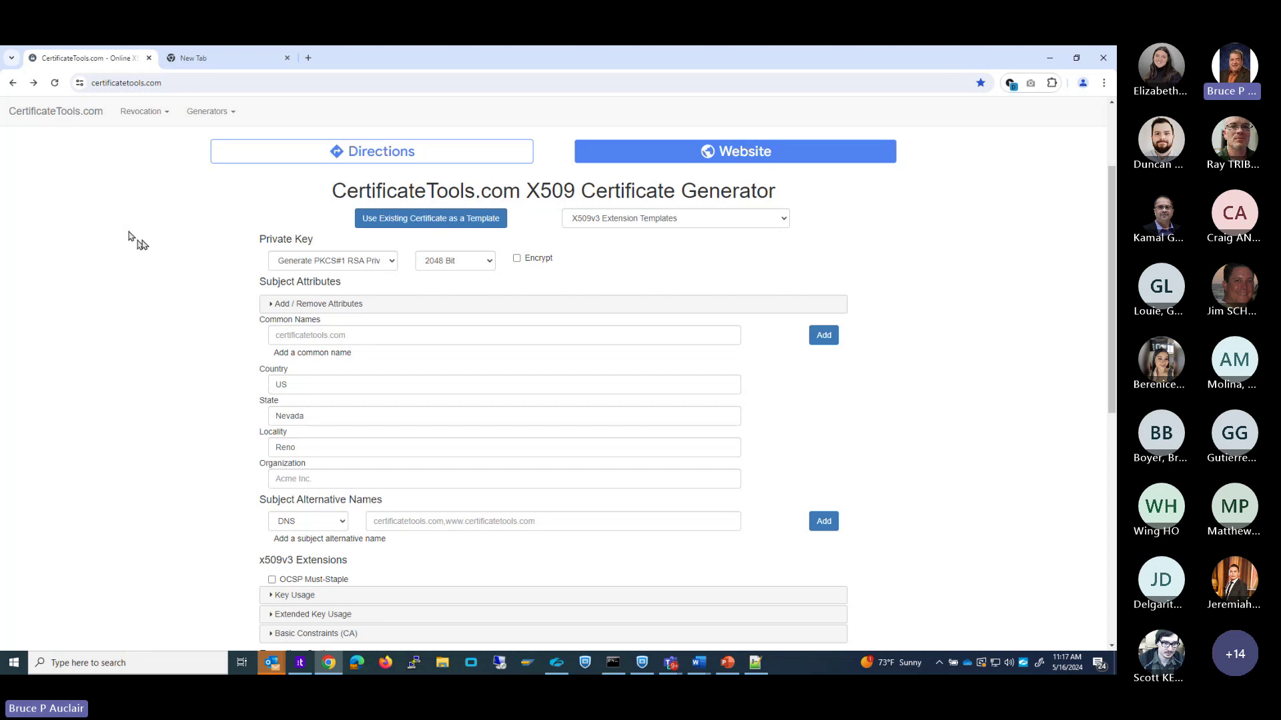
Load the 10.1.2.135 bookmark in the new tab and proceed past the privacy warning.
click(203, 58)
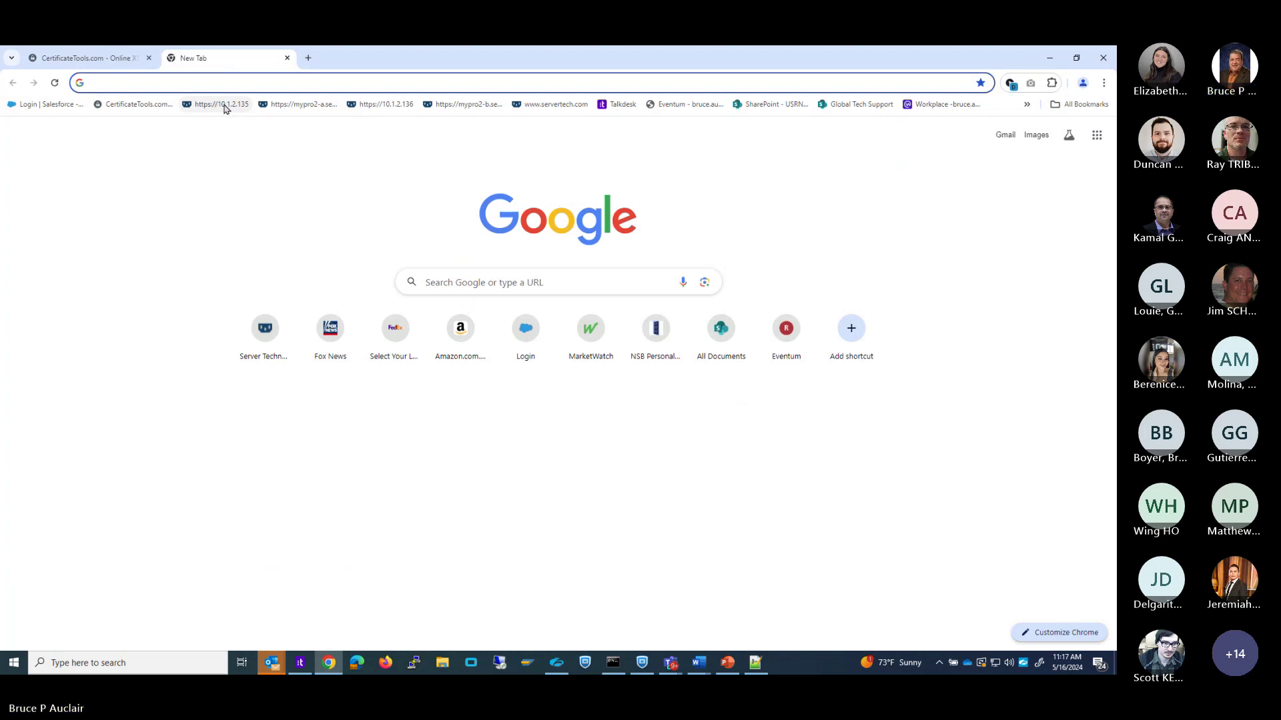
click(223, 105)
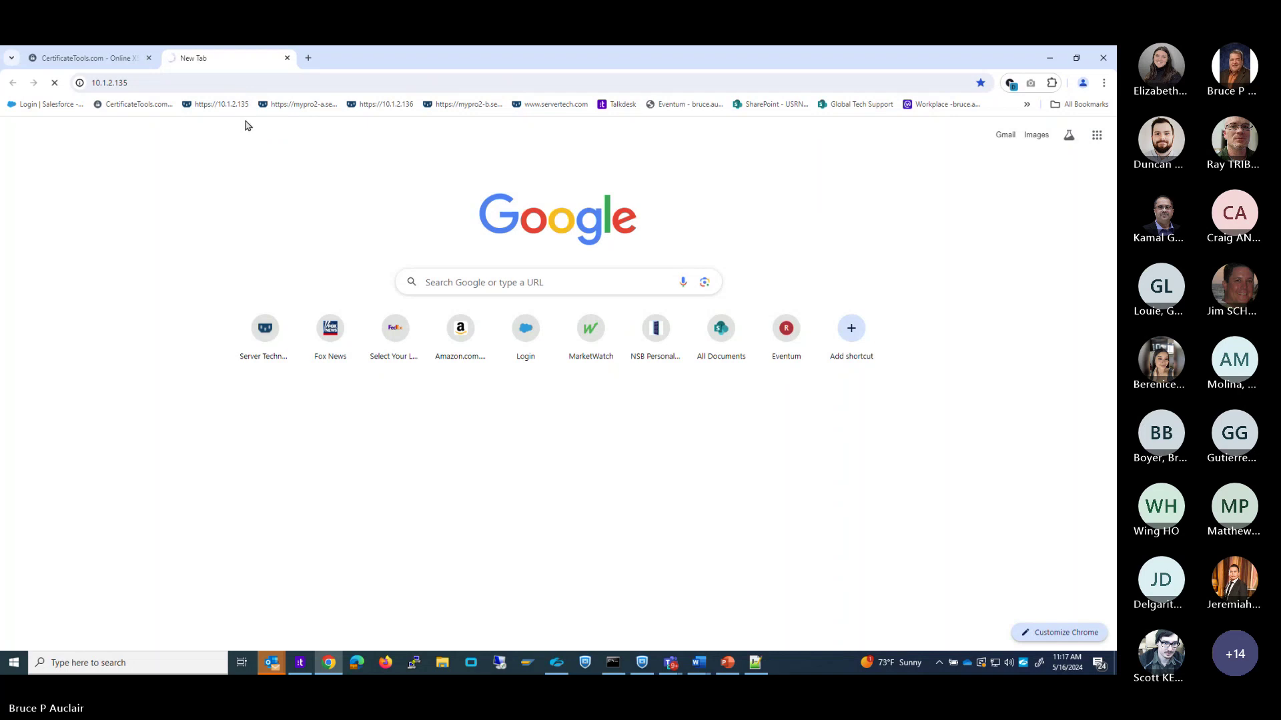
click(221, 107)
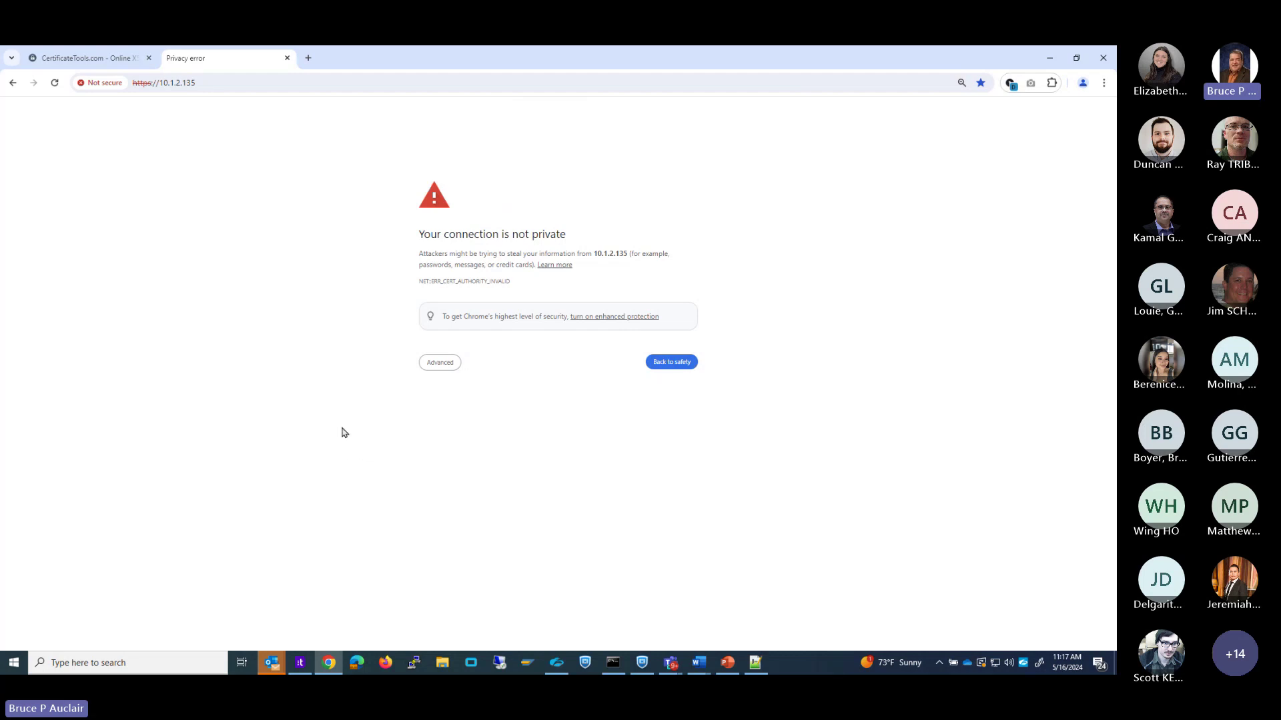
key(ctrl)
click(441, 371)
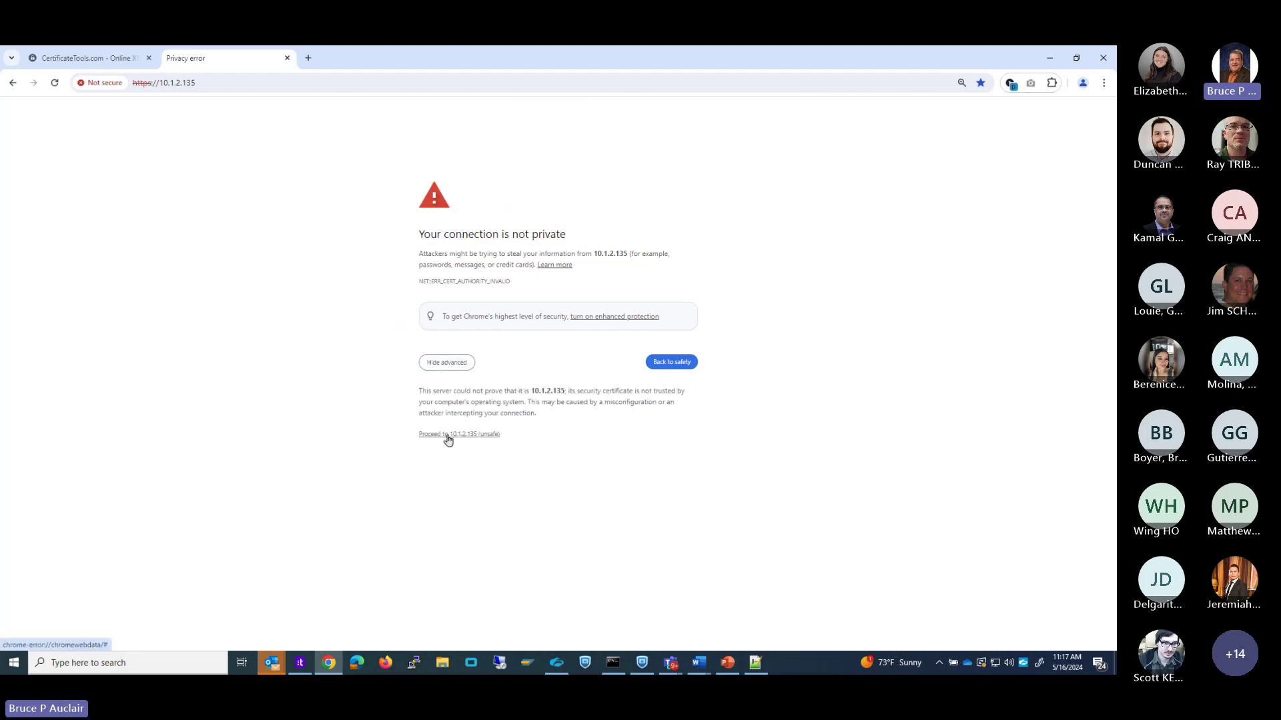
click(448, 440)
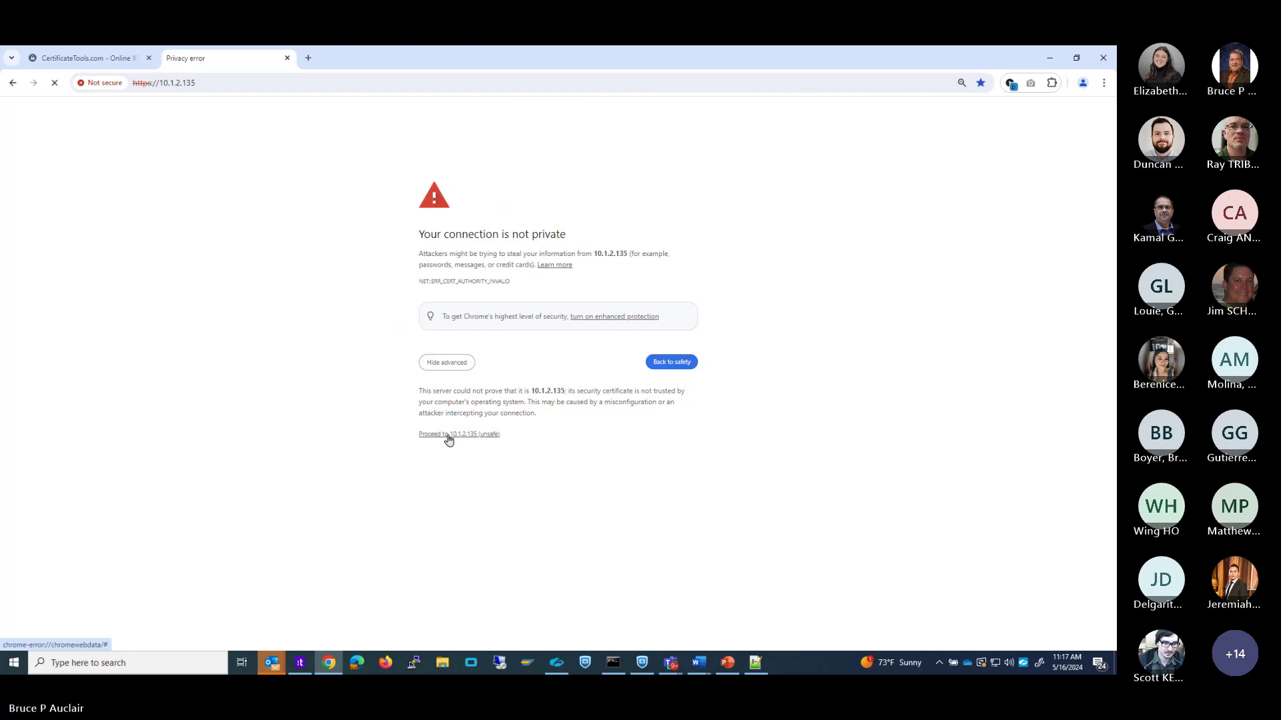
Sign in to the PDU with the administrator username and password.
text(ad)
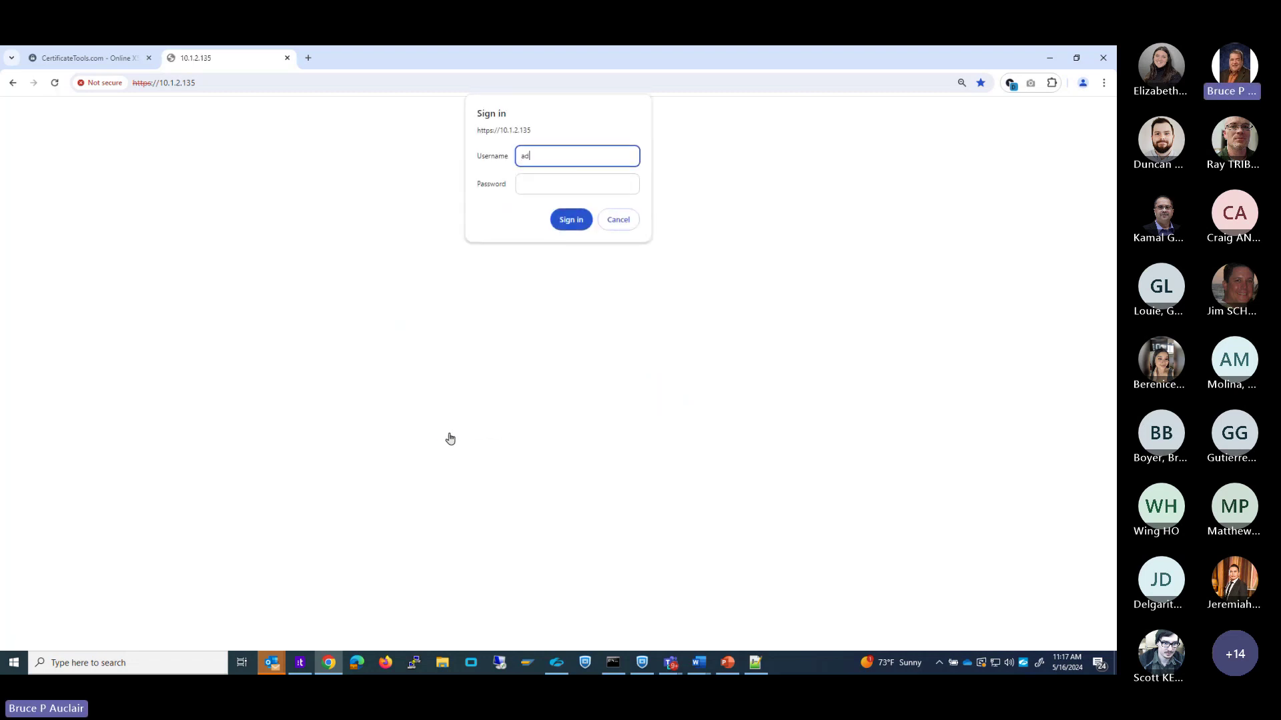
text(mn)
key(Tab)
text(•••)
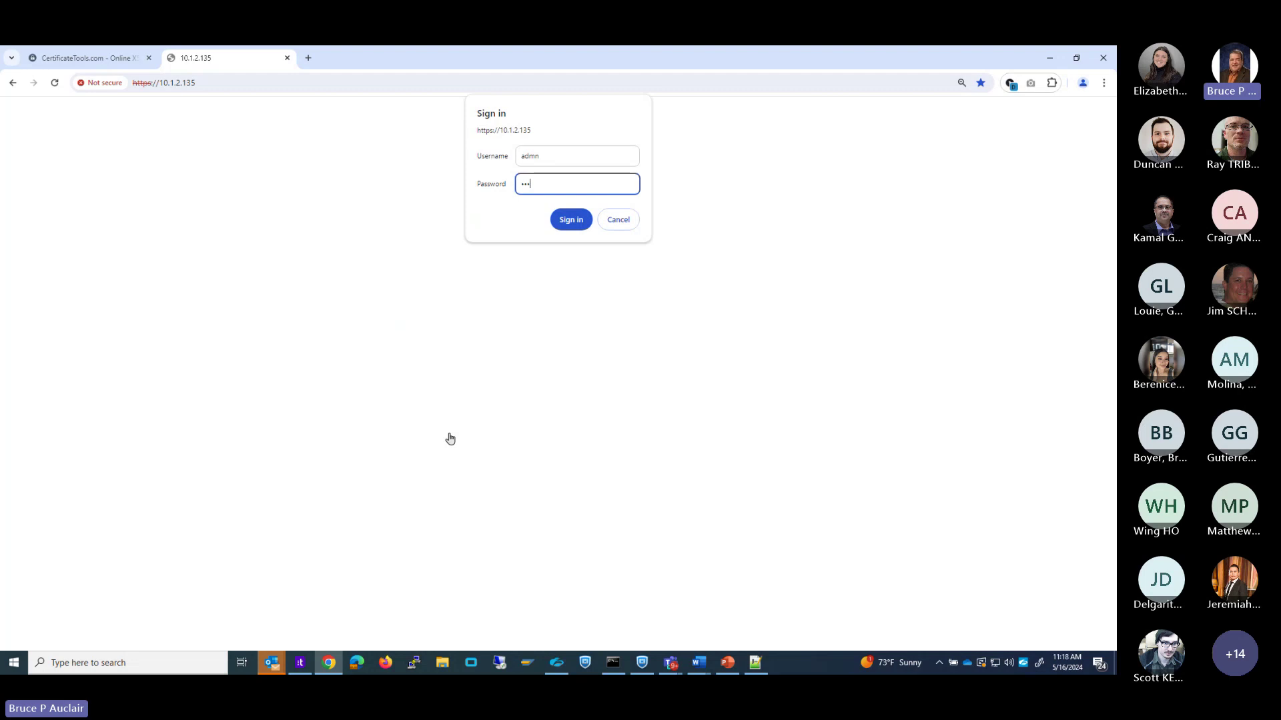
text(•)
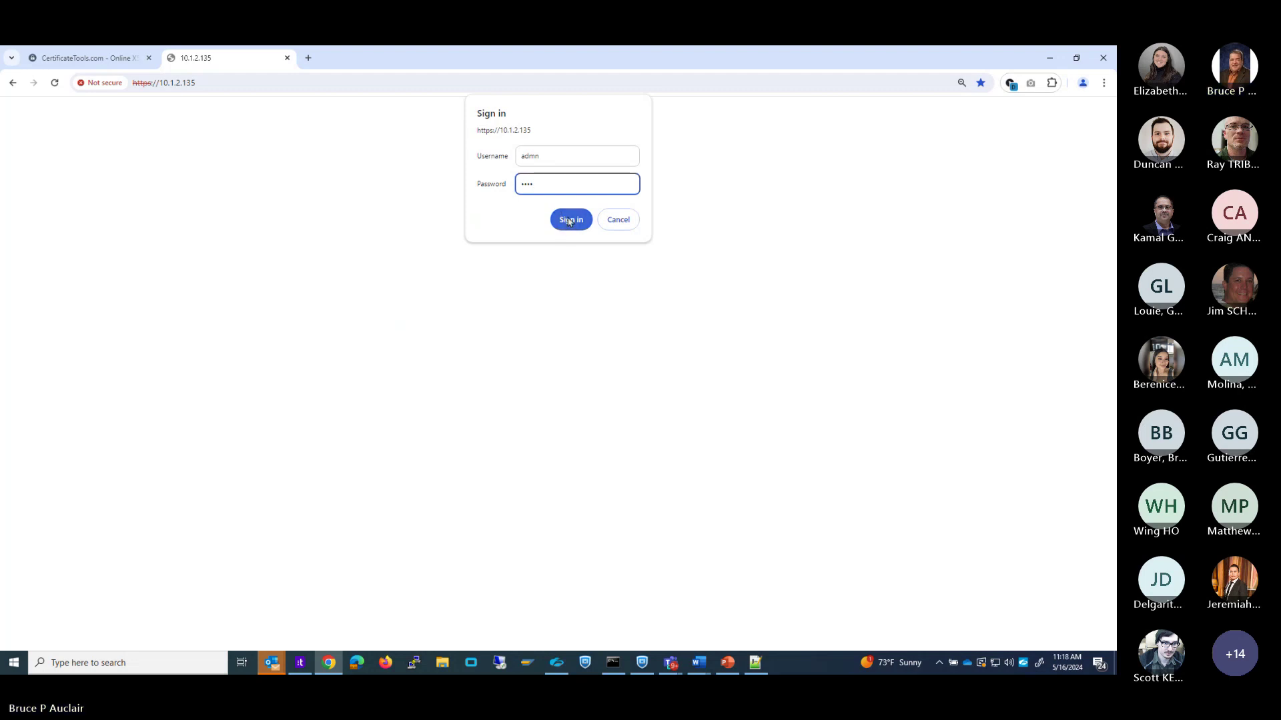
click(570, 220)
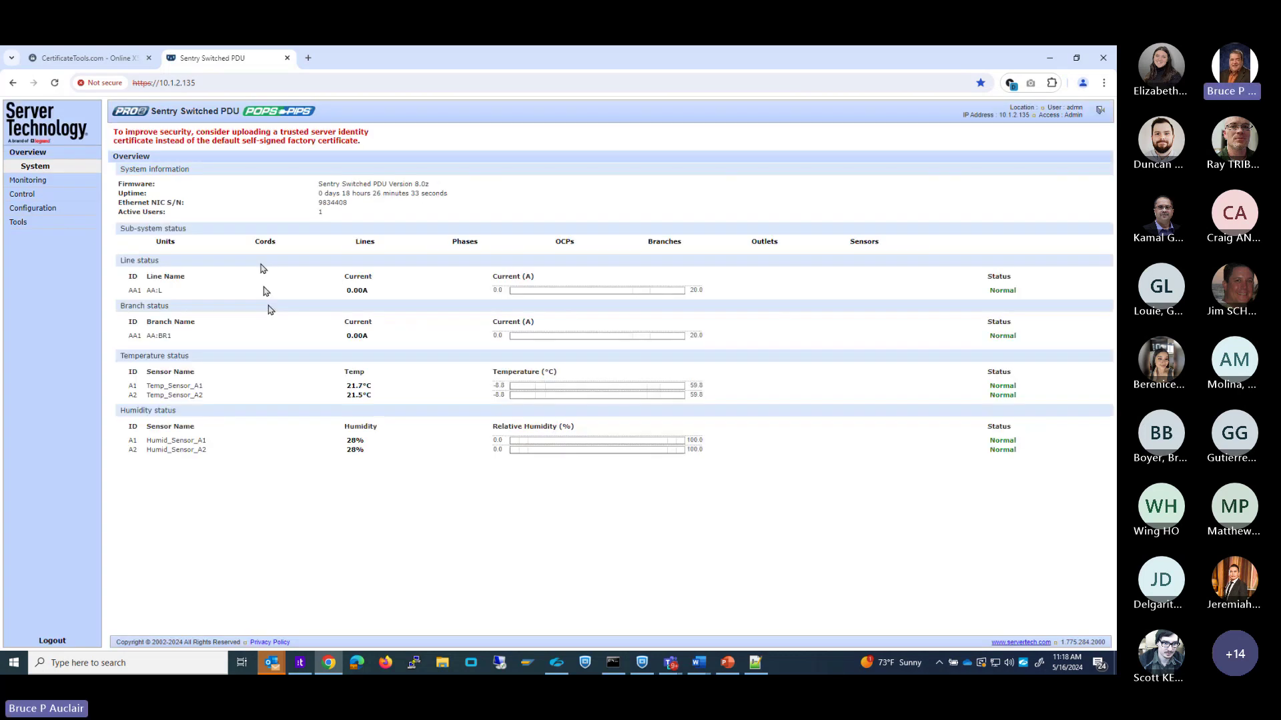
Return to the Monitoring Overview page and open the DevTools Security report for the untrusted certificate.
click(224, 137)
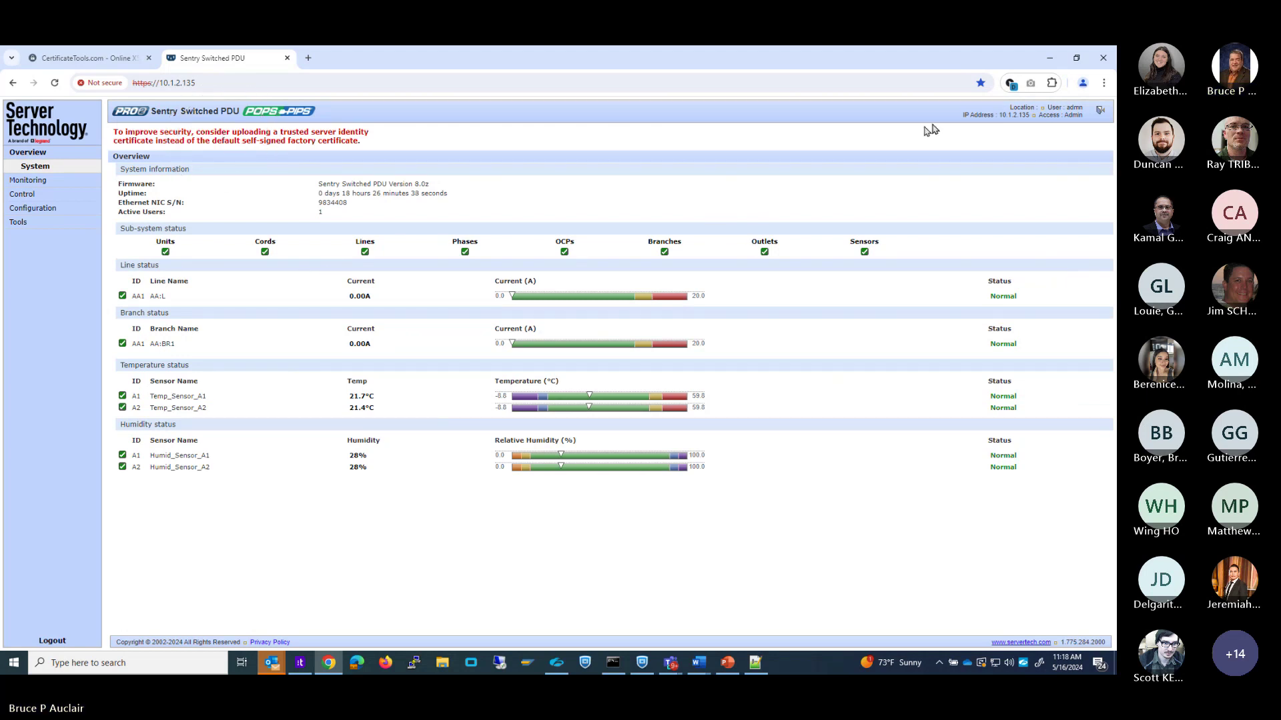
click(37, 181)
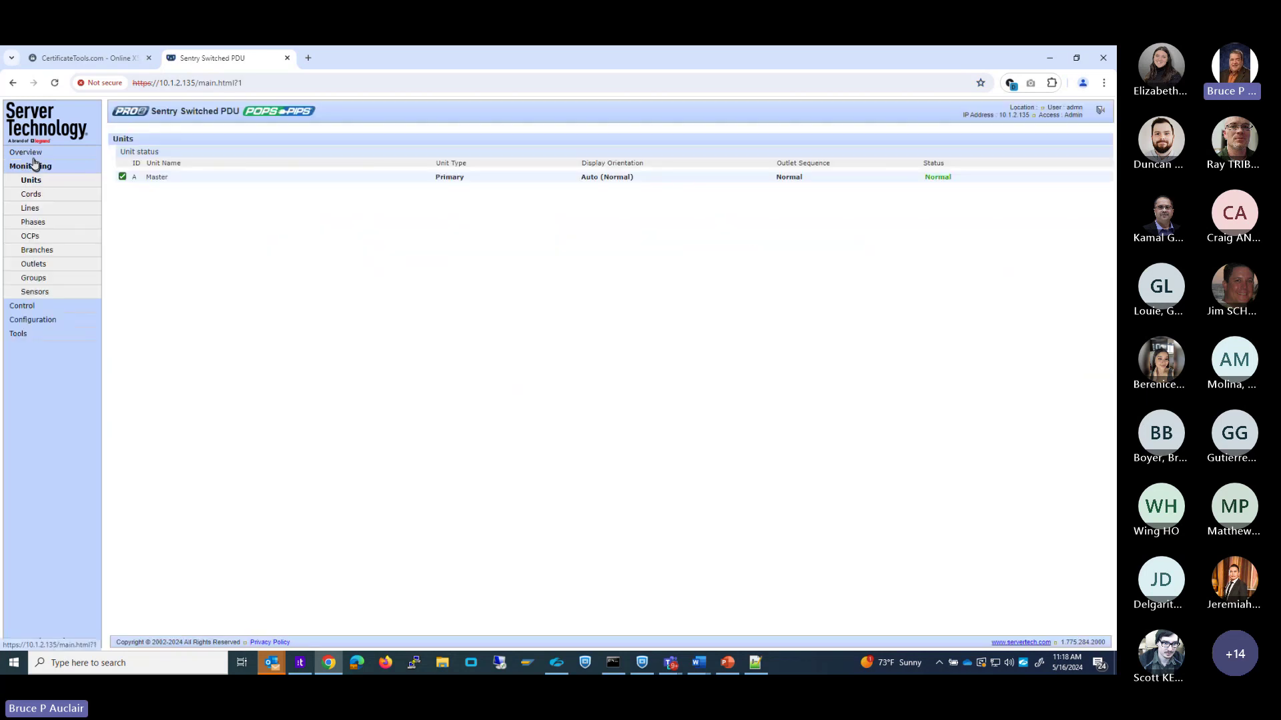
click(32, 156)
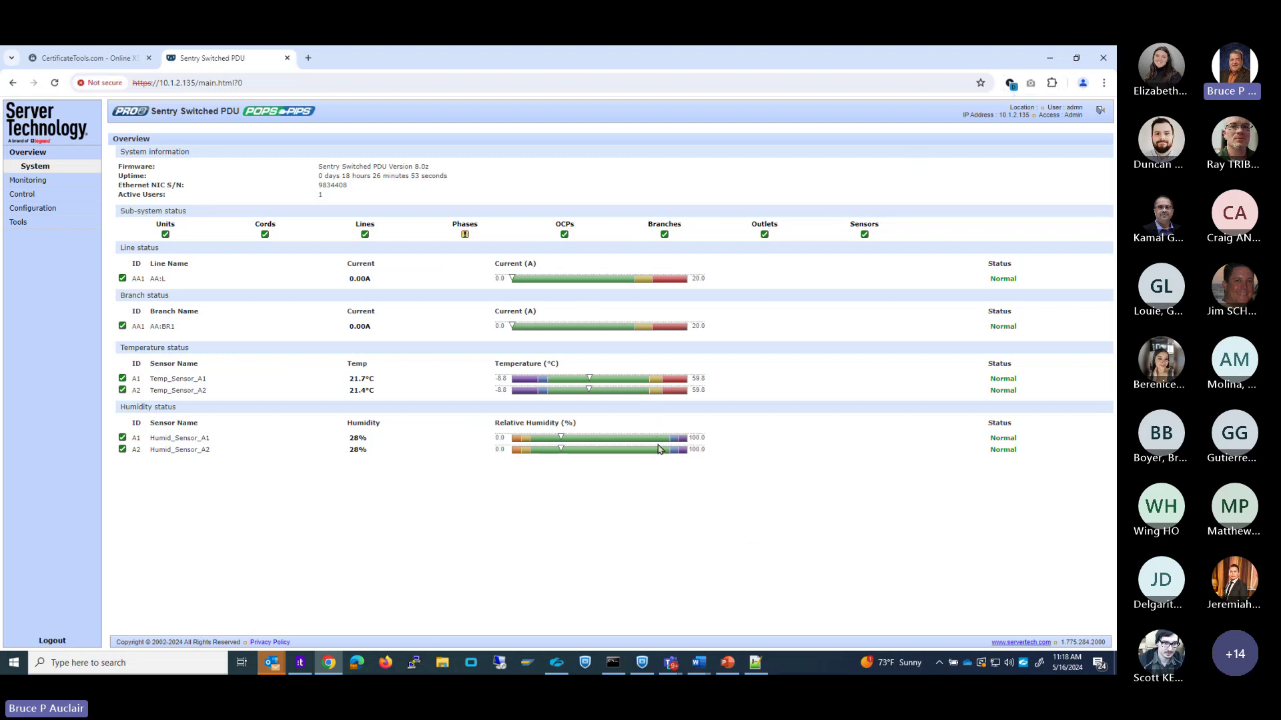
key(F12)
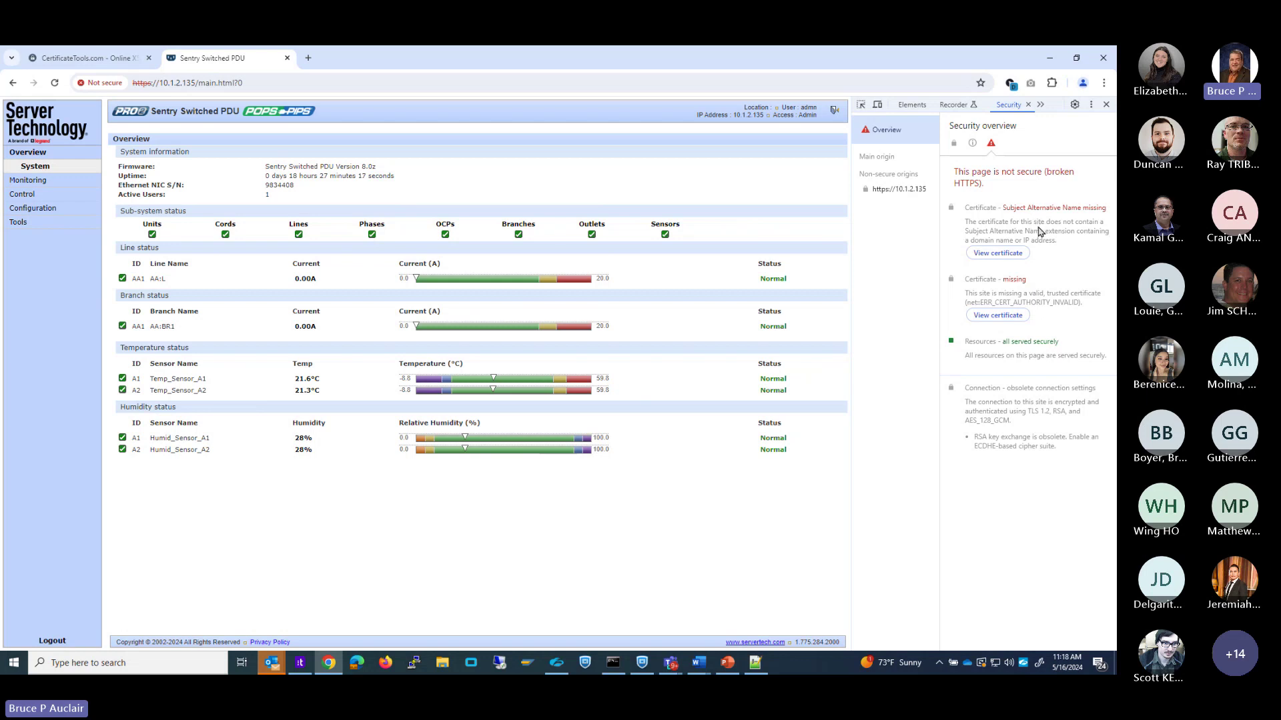
Review the self-signed ServerTech Pro PDU certificate, then close the Certificate Viewer and DevTools.
click(998, 255)
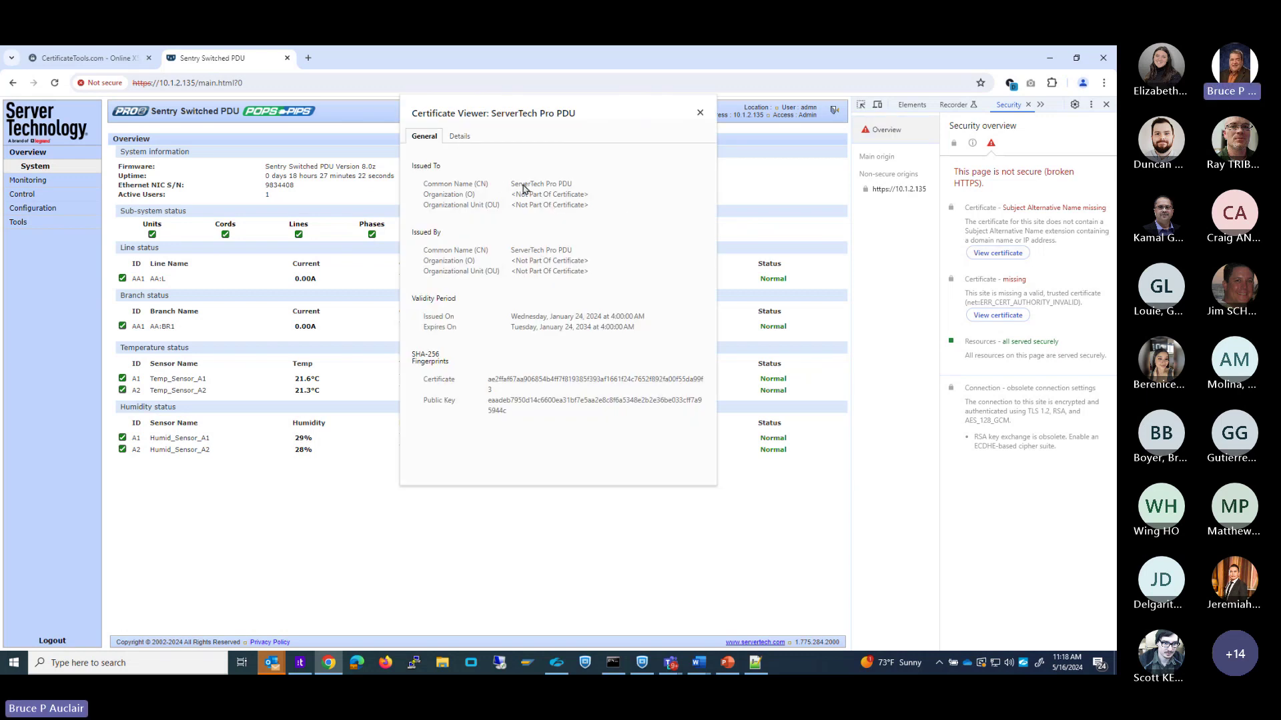
key(ctrl)
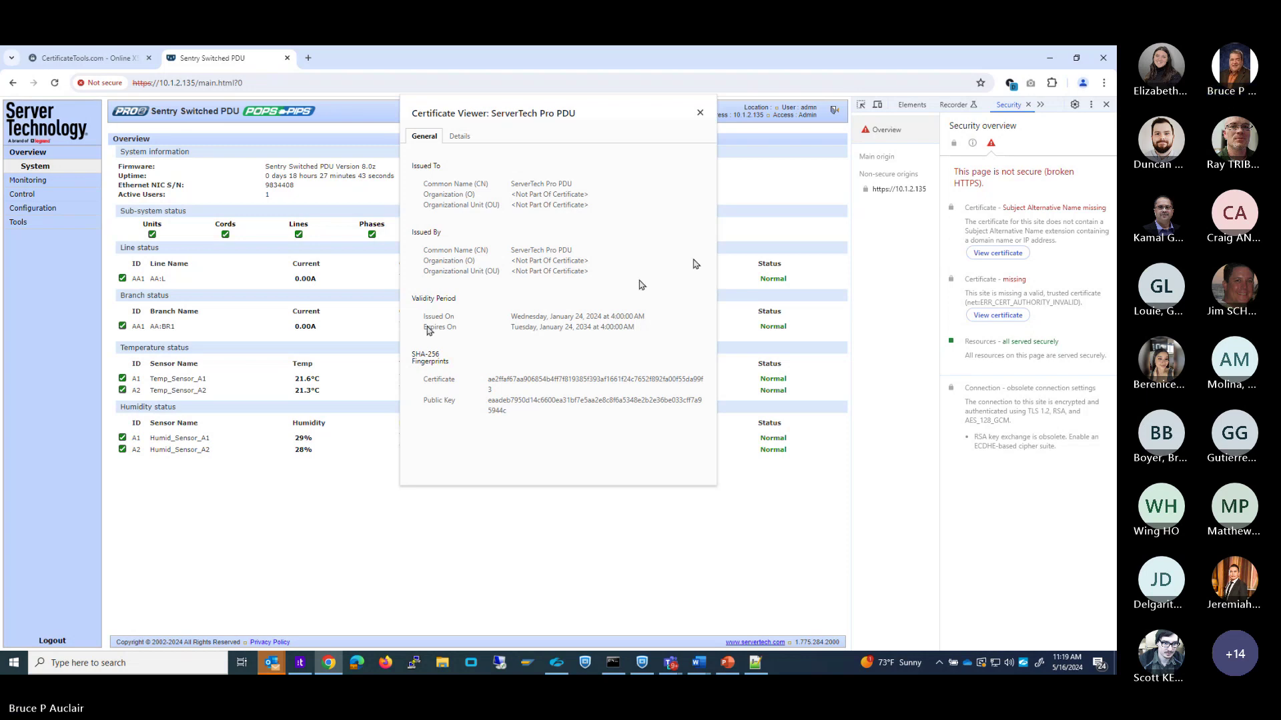
key(F12)
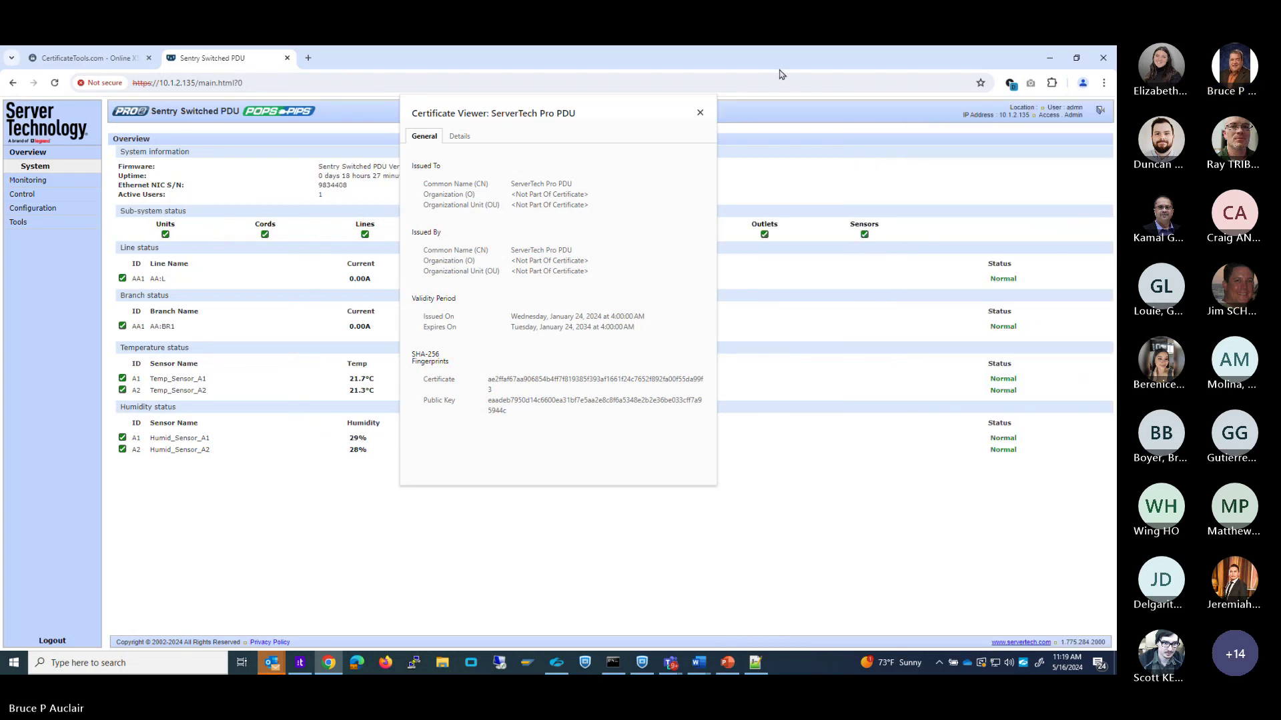
click(699, 112)
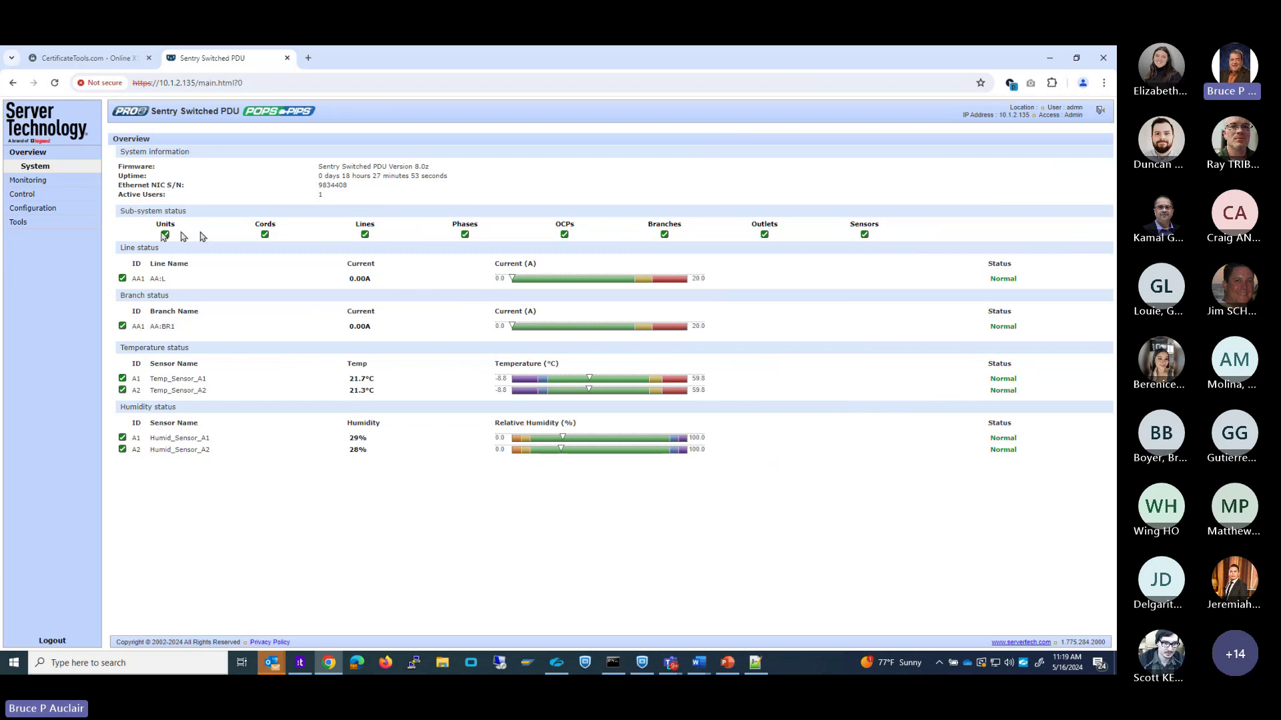
Tick Server Certificate Enable in Configuration > Network > HTTP/HTTPS and apply it.
click(33, 209)
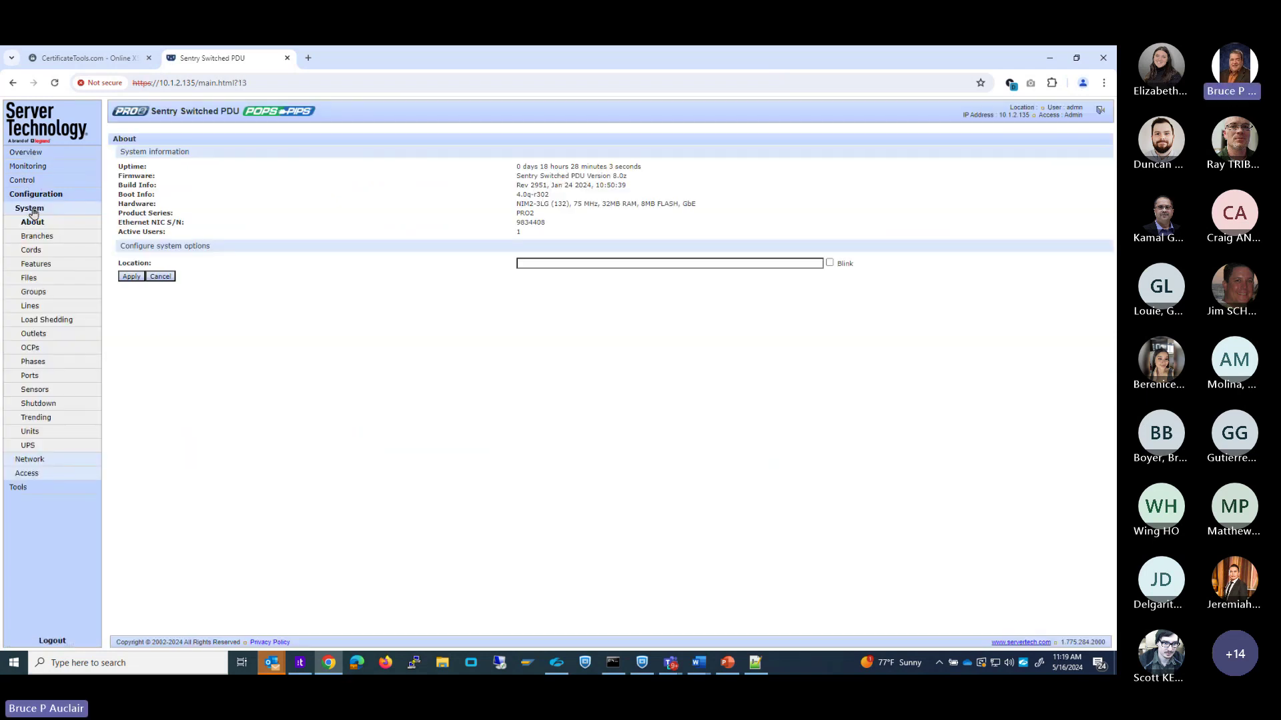
click(29, 459)
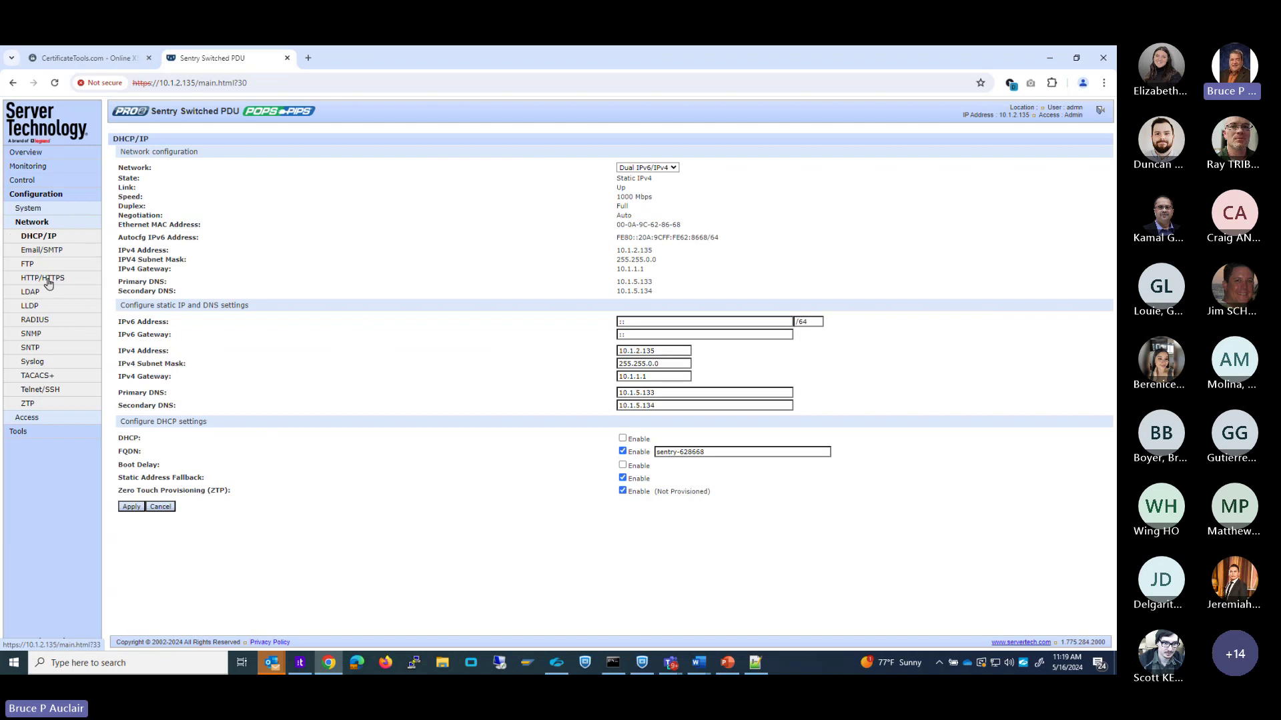
click(48, 283)
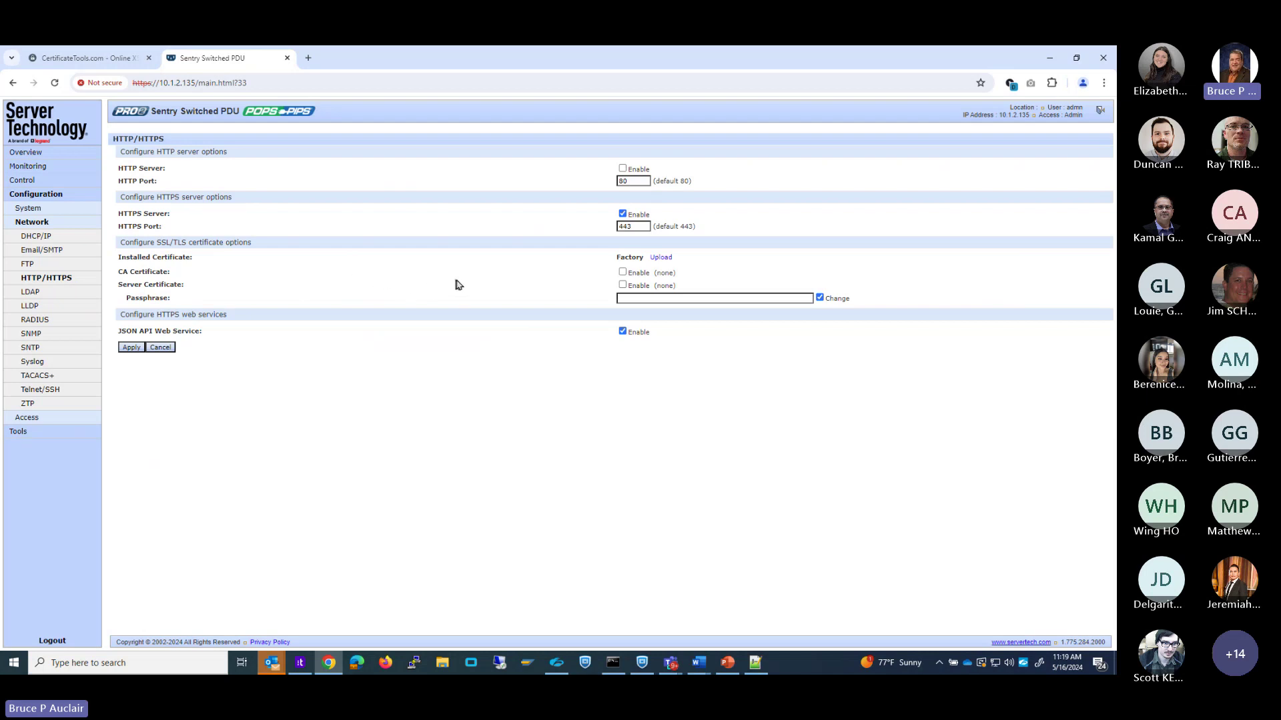
click(622, 285)
click(130, 347)
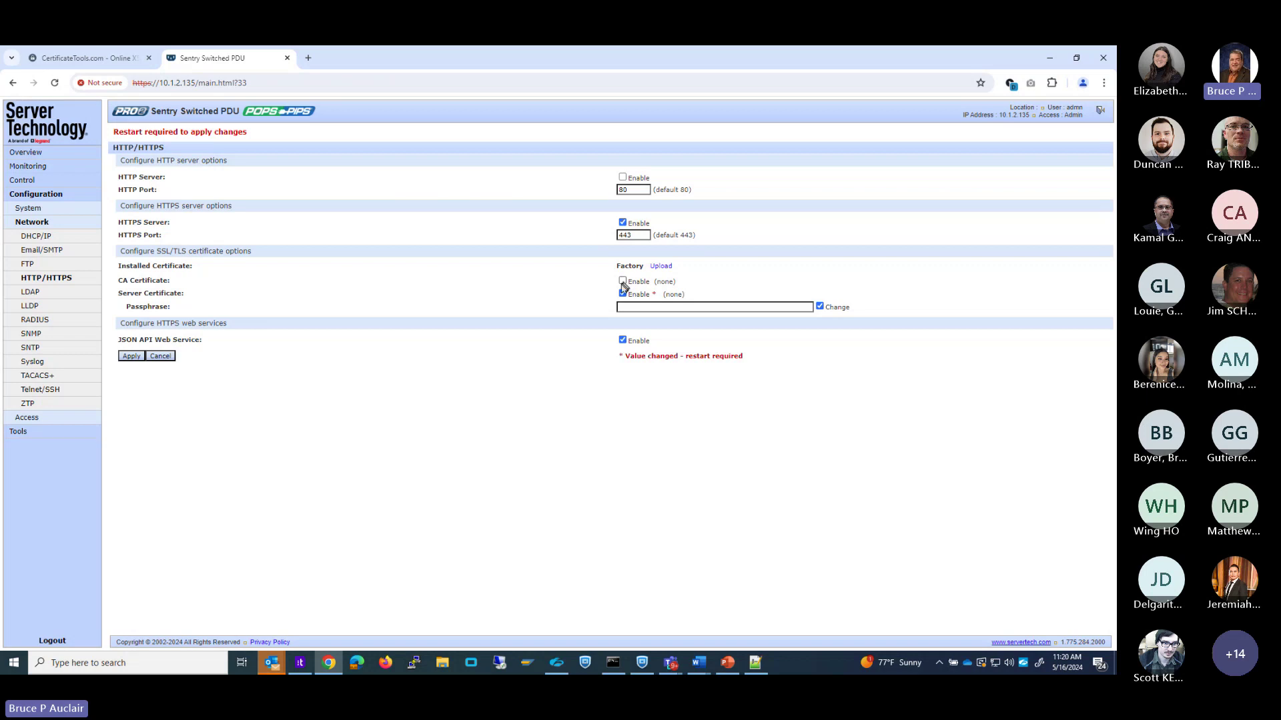
Follow the Upload link to the System Files page for certificate uploads.
click(648, 309)
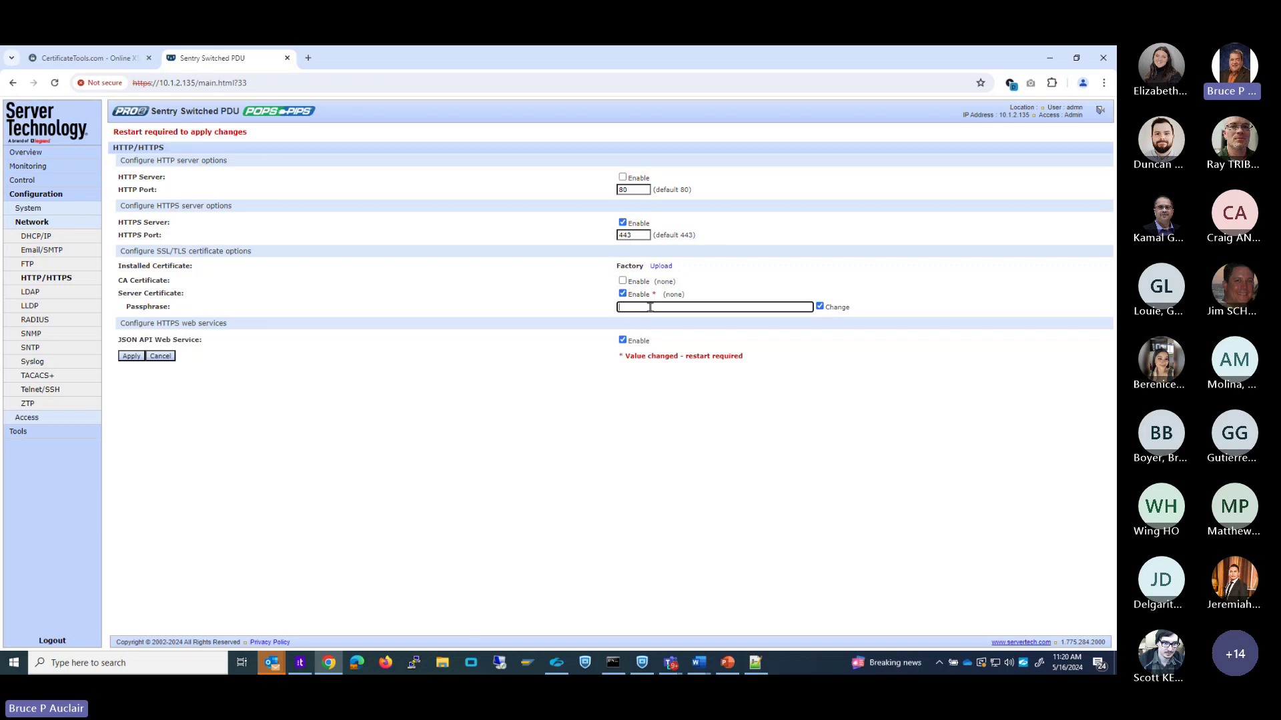
click(651, 308)
click(661, 268)
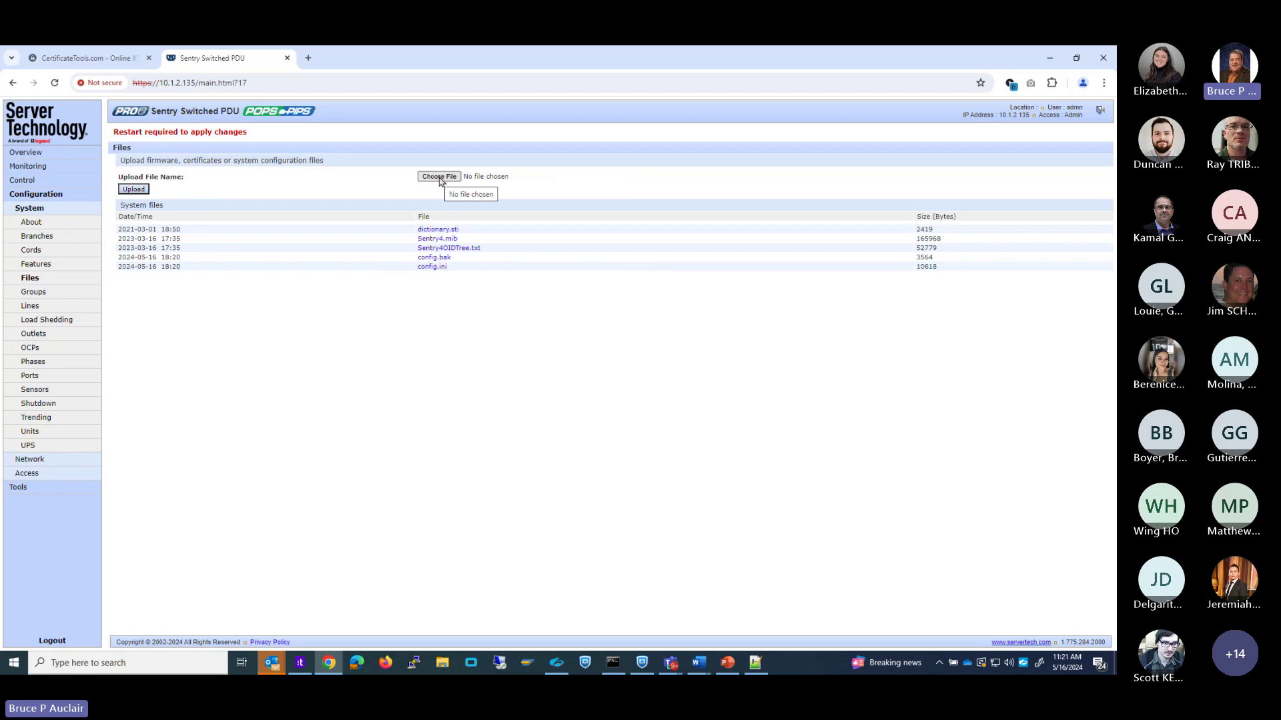
Upload private.key, then wildcard.crt, to the PDU.
click(439, 177)
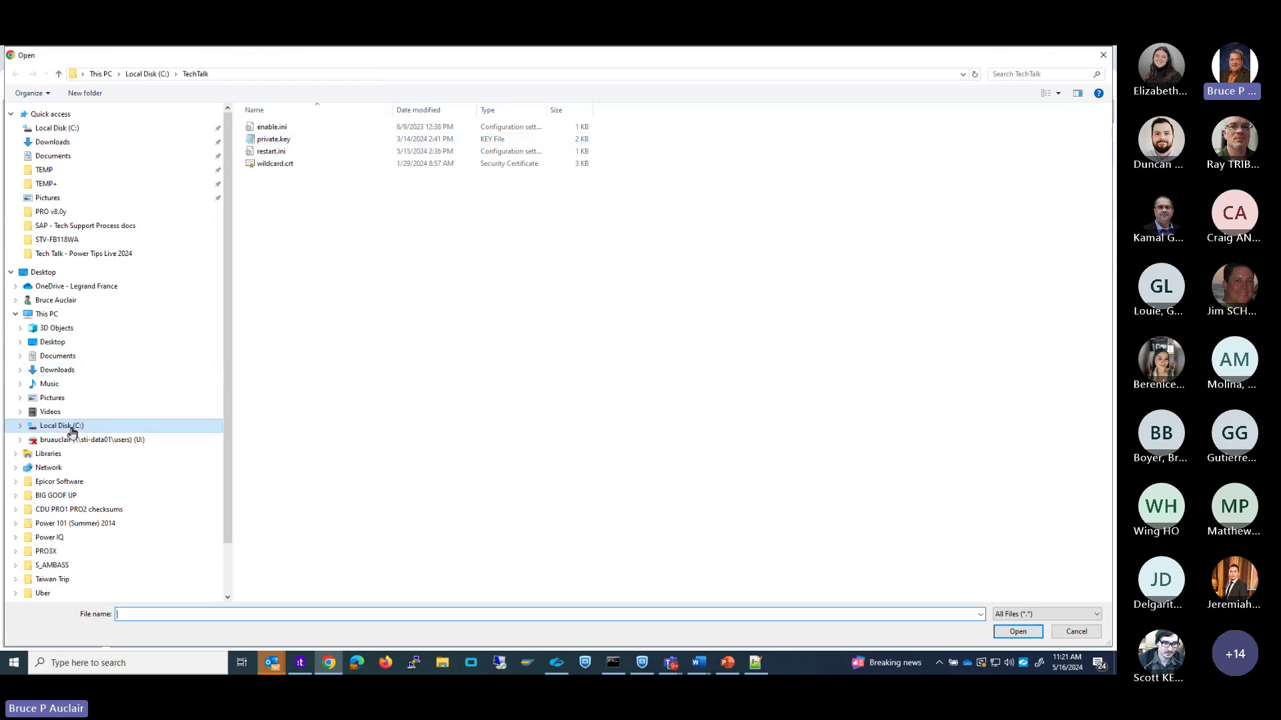
double_click(273, 139)
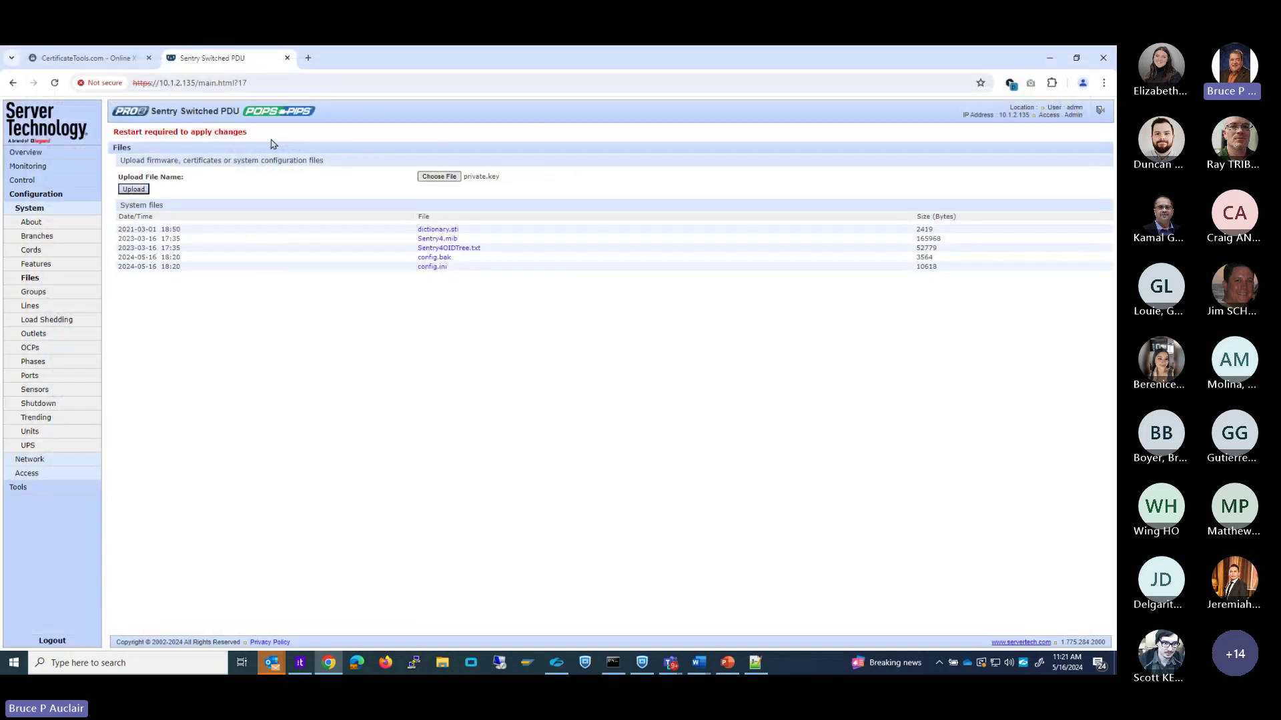
click(141, 190)
click(436, 177)
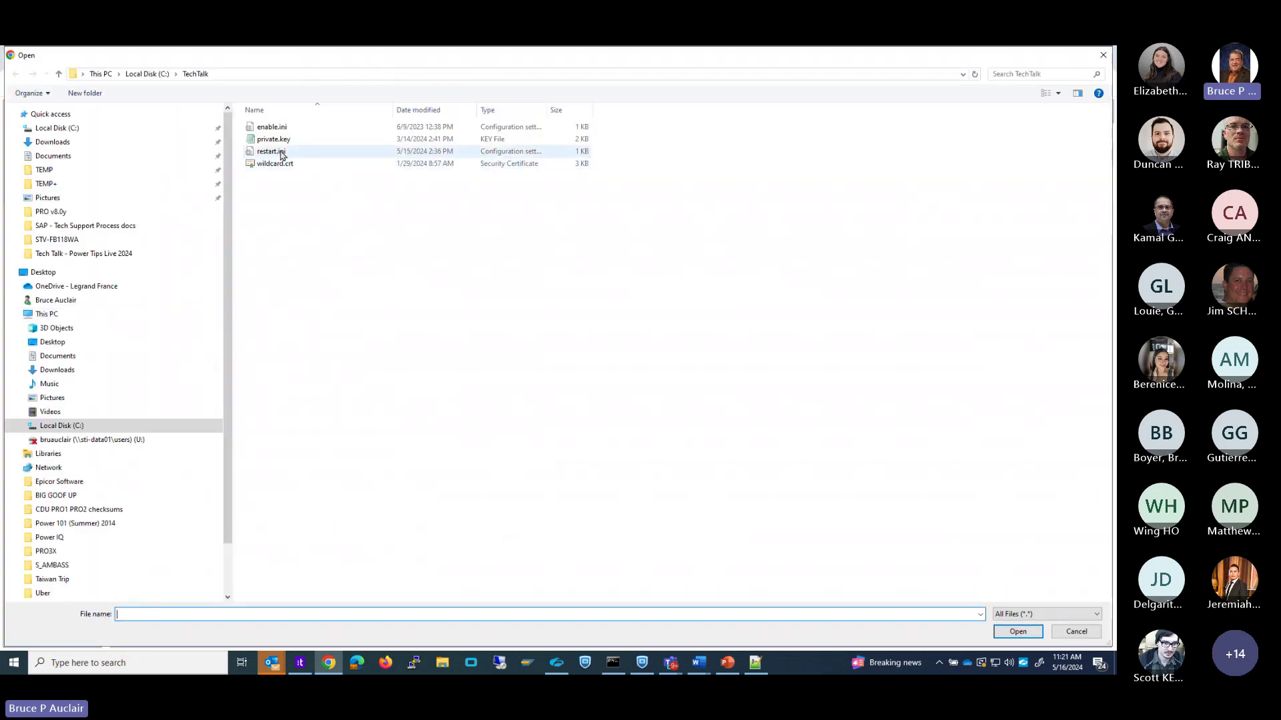
double_click(276, 165)
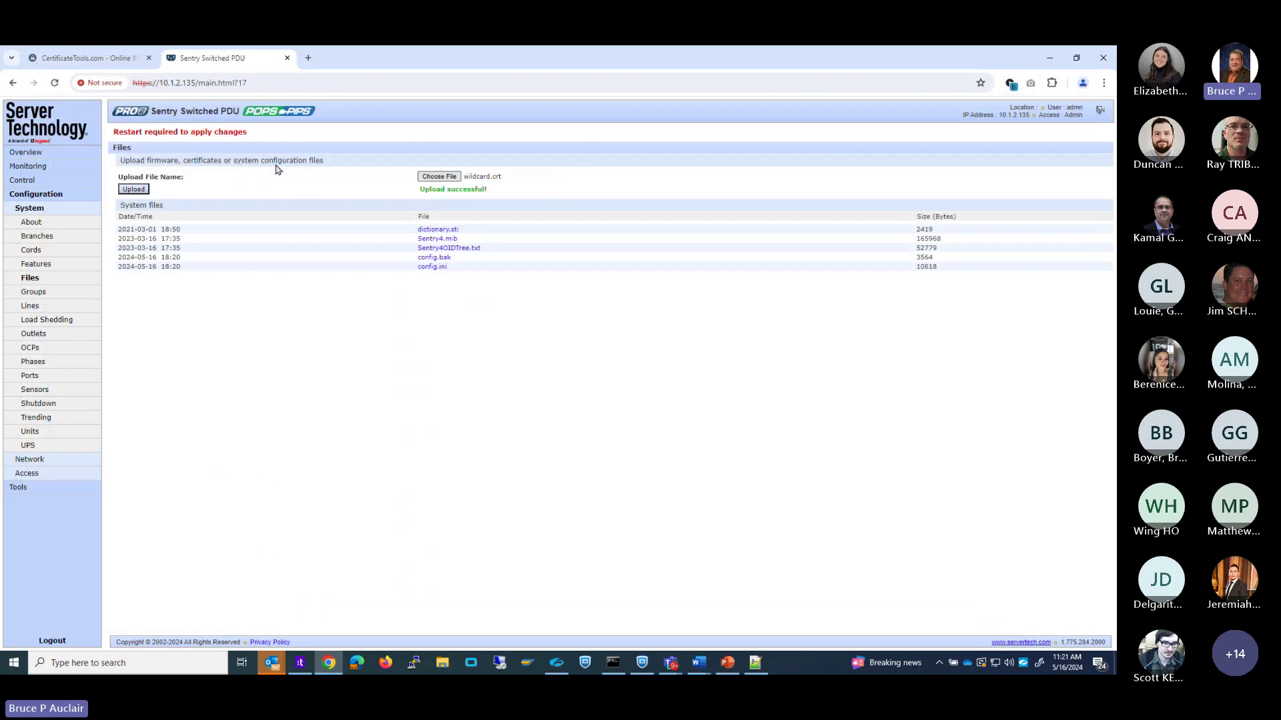
click(134, 190)
Go to Tools > Restart and open the Action dropdown of restart options.
click(20, 491)
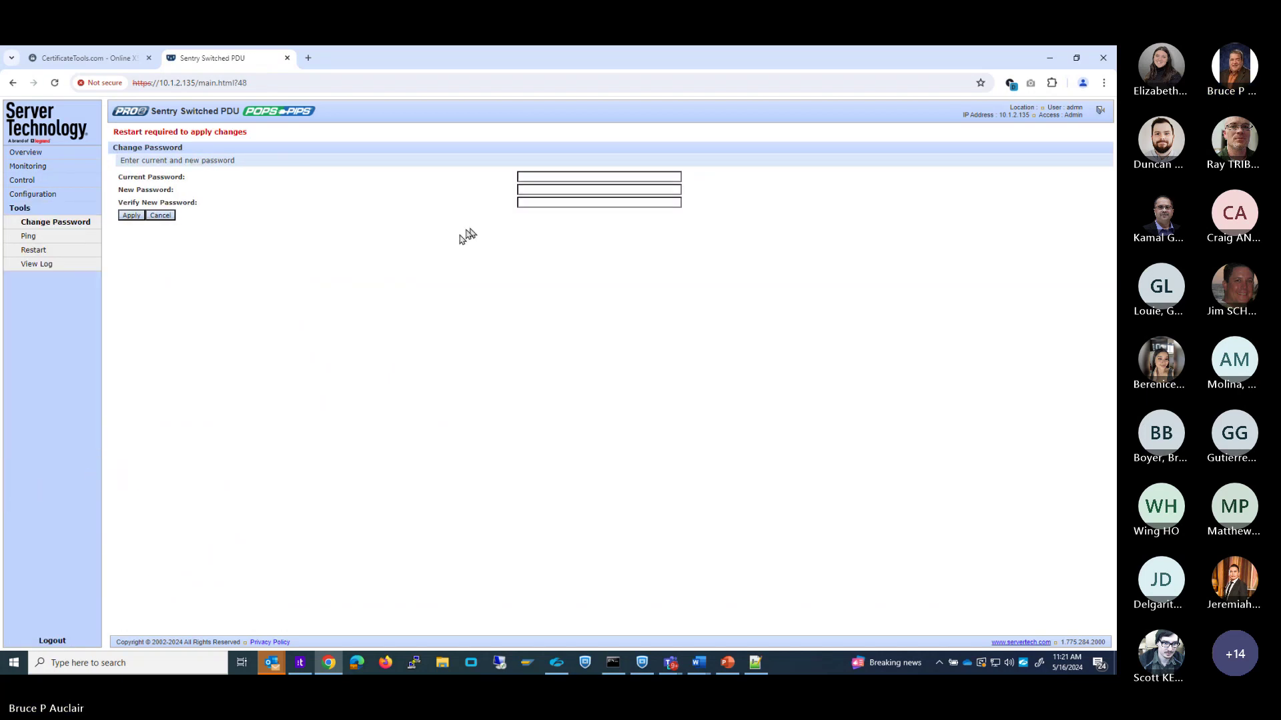
click(35, 251)
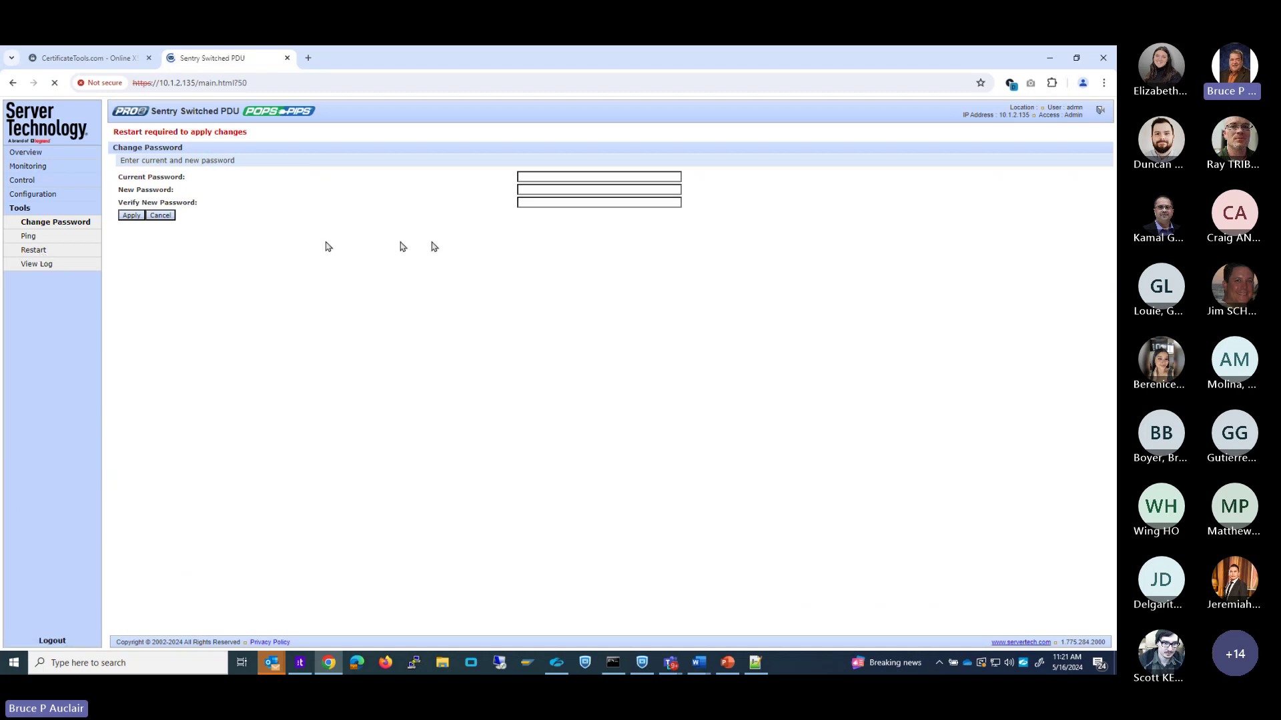
click(695, 177)
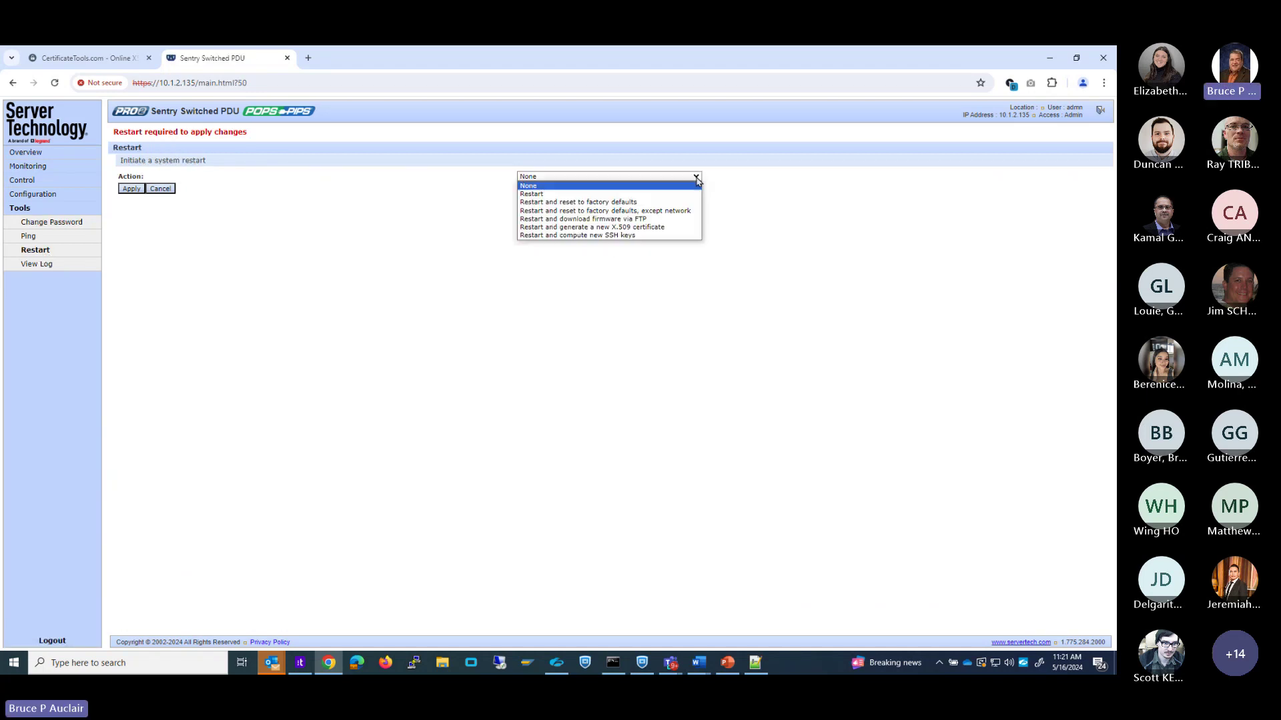
Choose the Restart action, apply it, and confirm restarting the PDU.
click(544, 194)
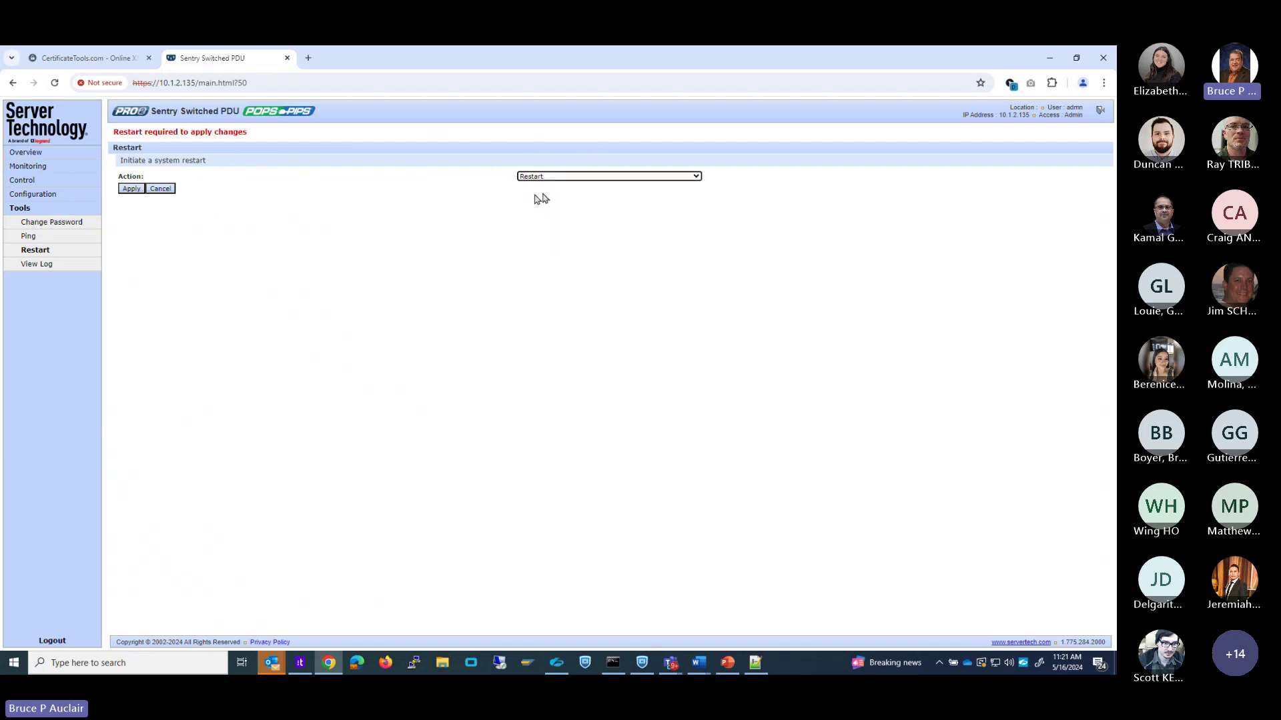
click(133, 189)
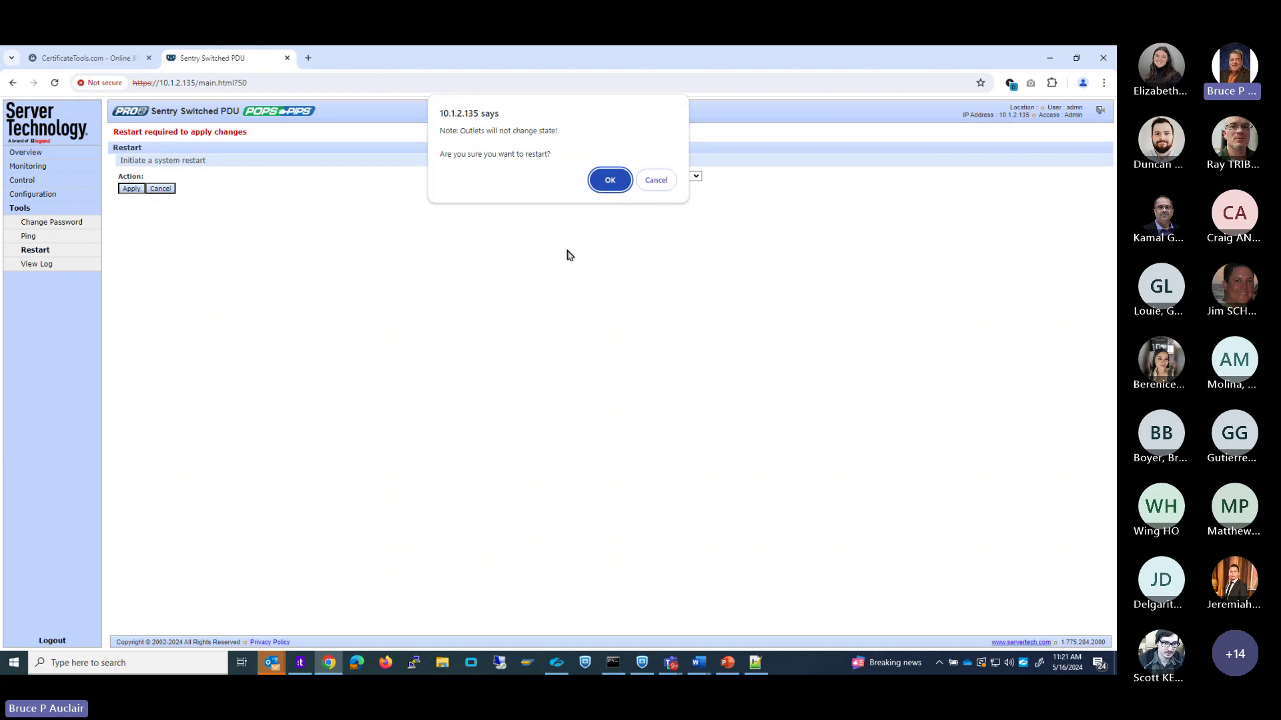
click(609, 180)
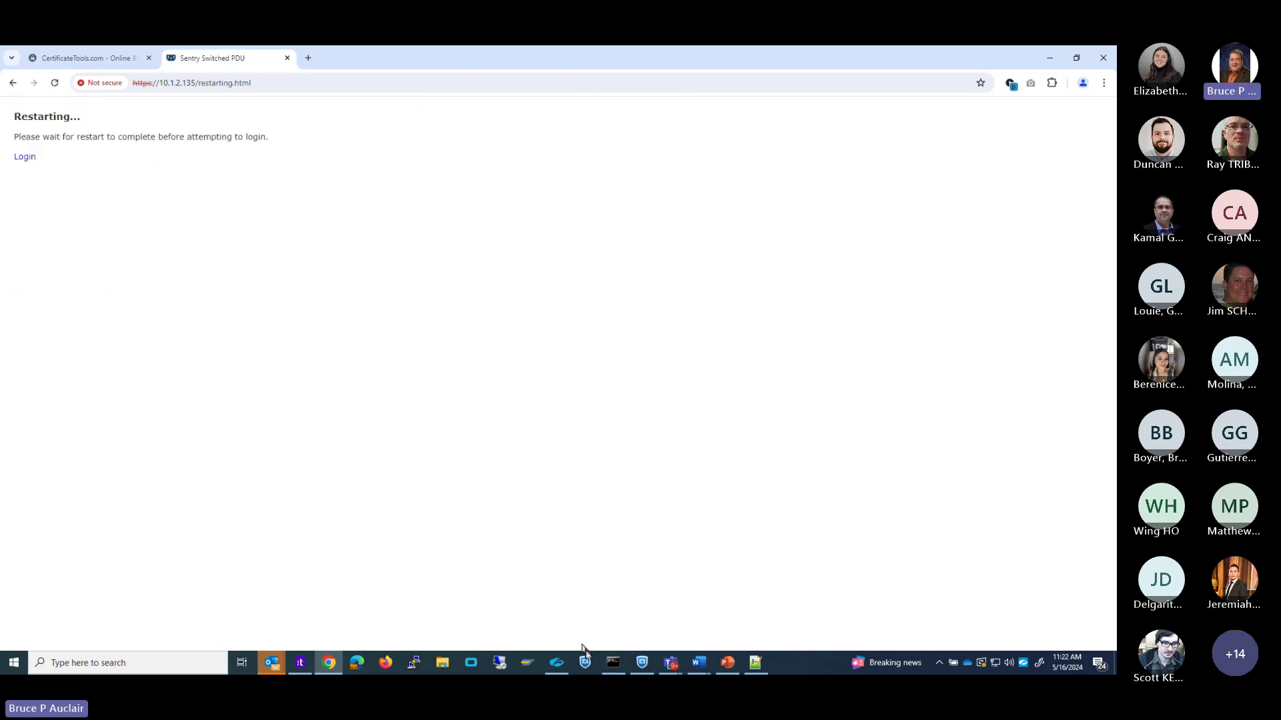
Run ping -t 10.1.2.135 in Command Prompt until the restarted PDU replies.
click(613, 663)
text(pi)
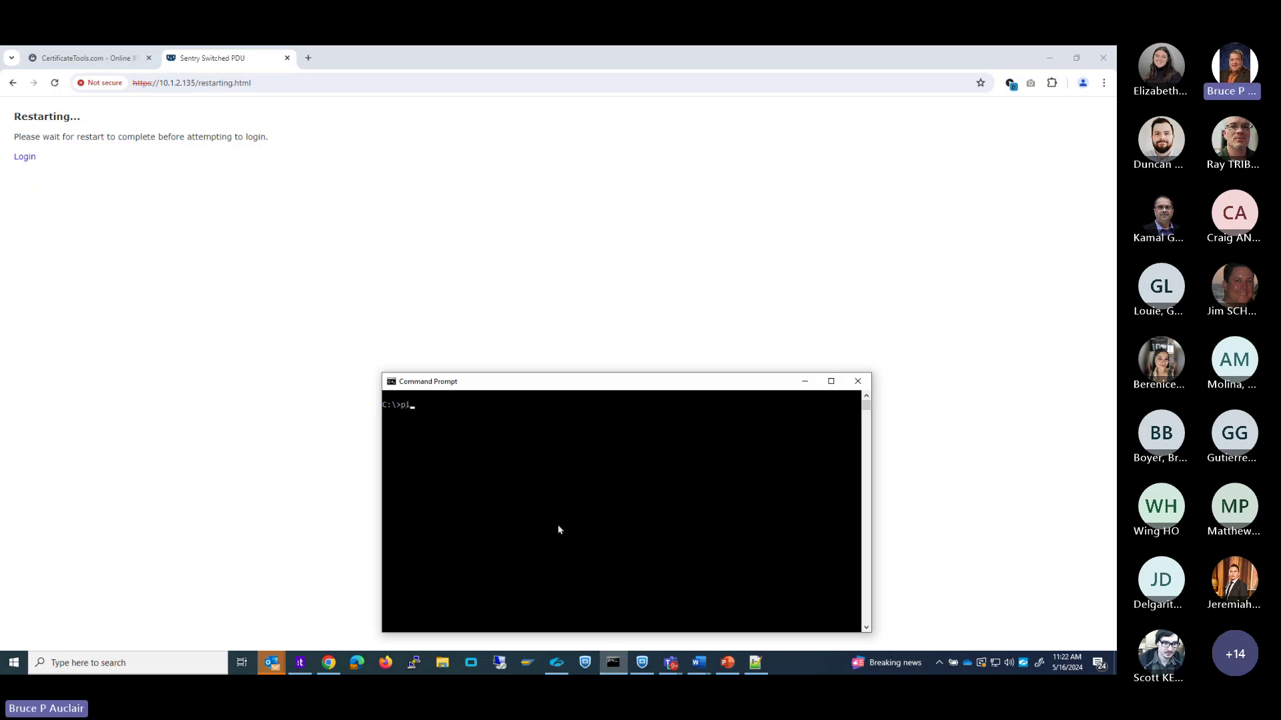
text(ng -t 10.1.2.135)
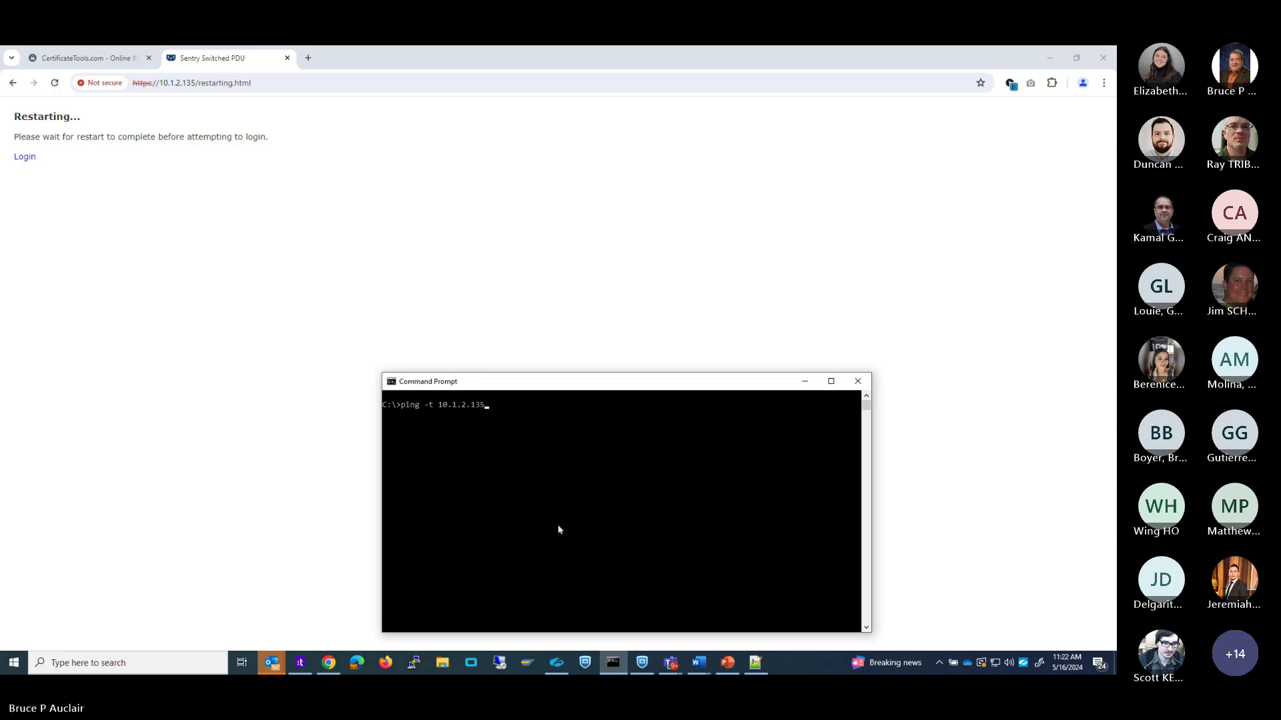
key(Return)
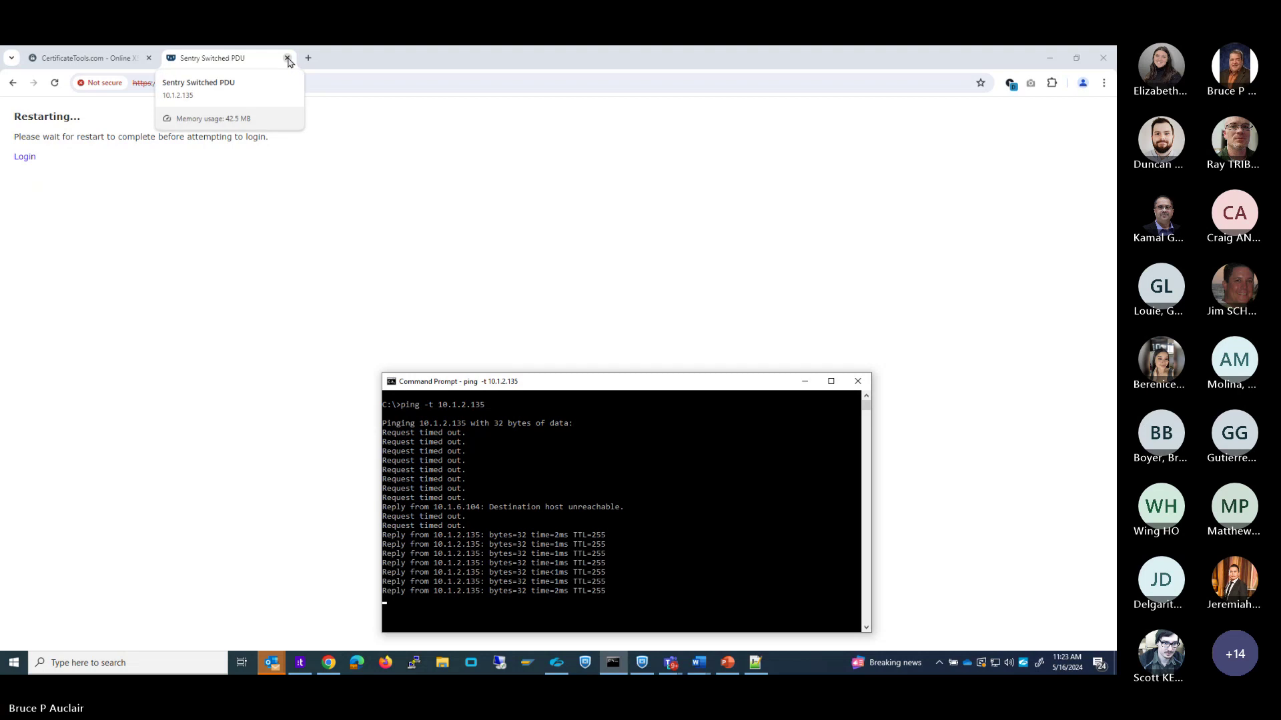
Reopen 10.1.2.135 in a fresh Chrome tab and proceed past the name-invalid certificate warning.
click(23, 160)
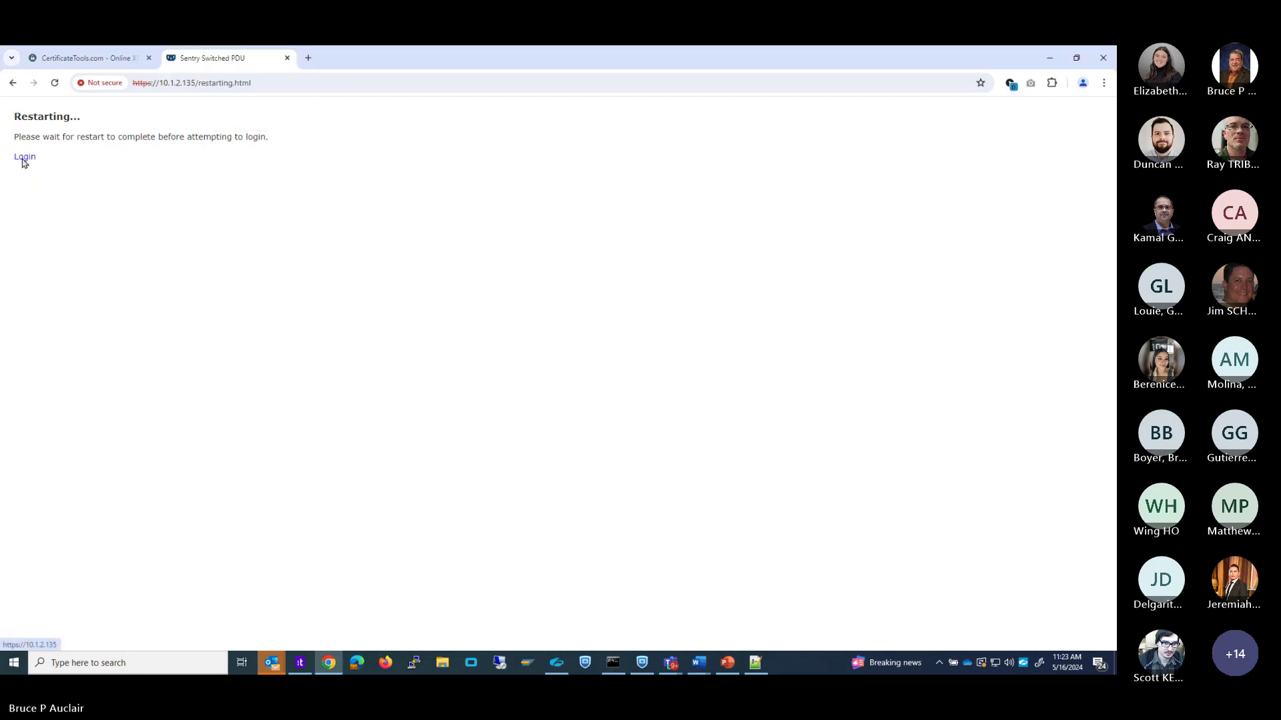
click(23, 161)
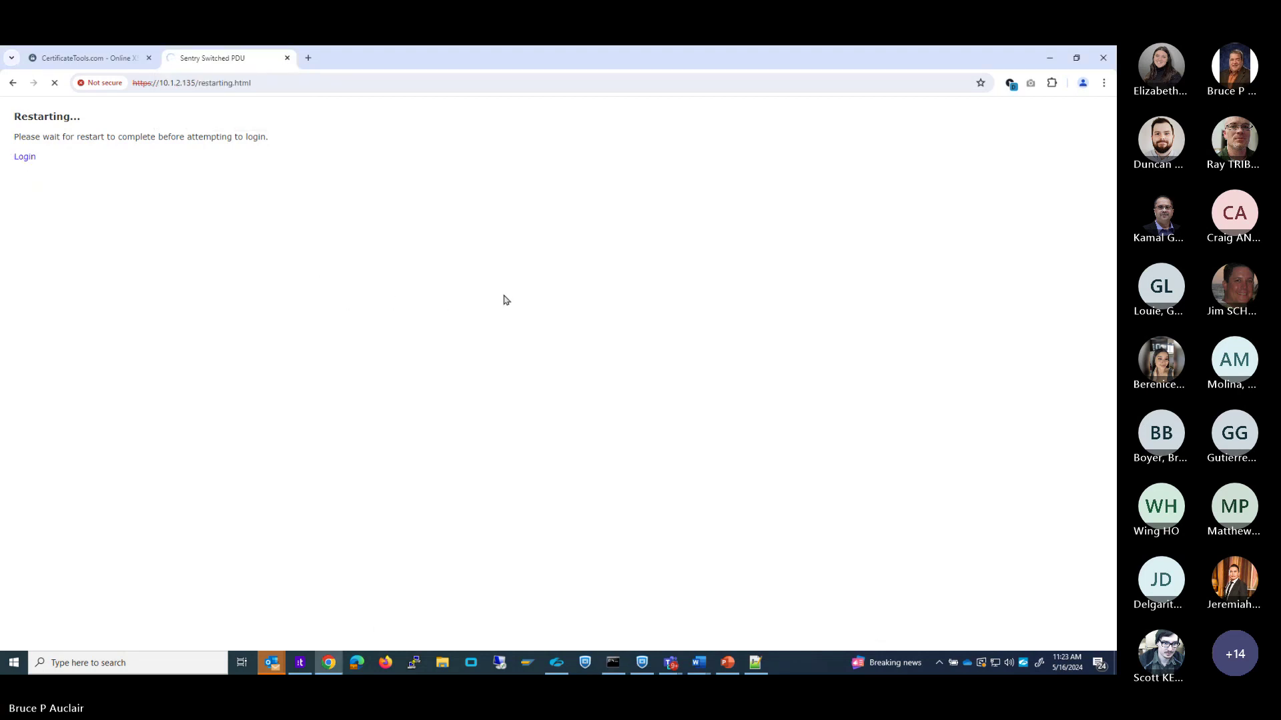
click(287, 58)
click(173, 58)
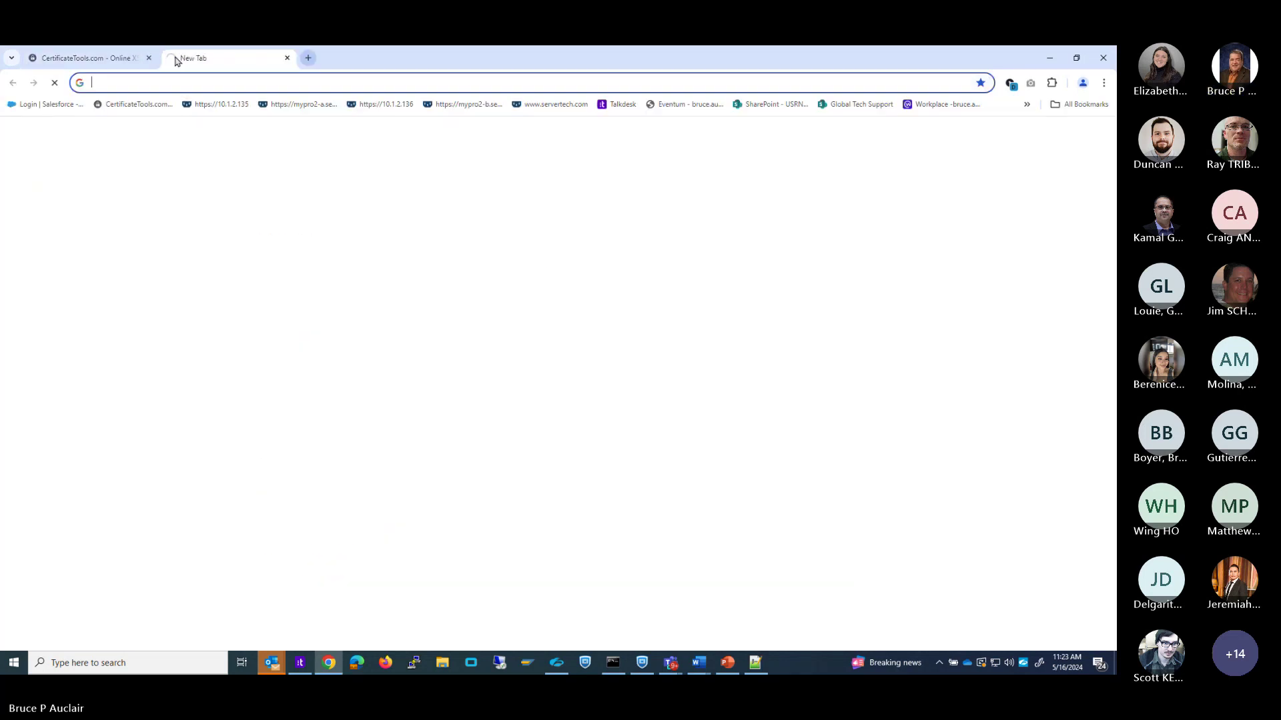
click(216, 105)
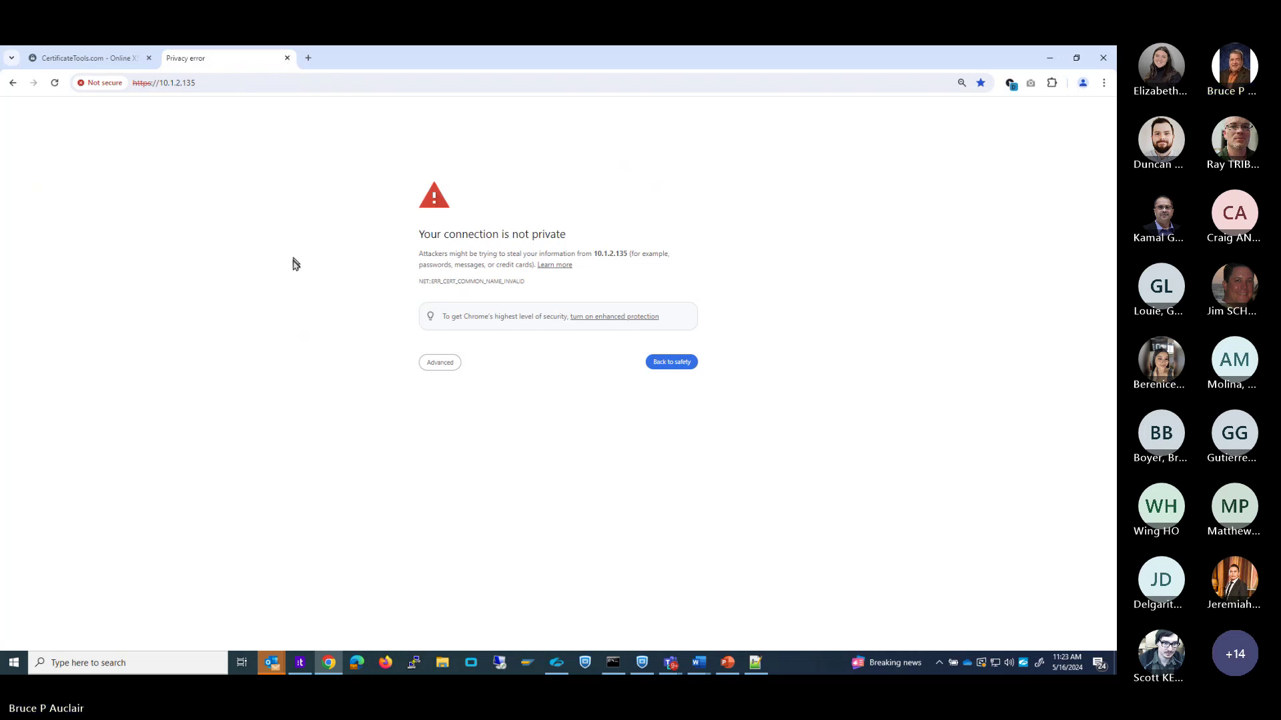
click(671, 363)
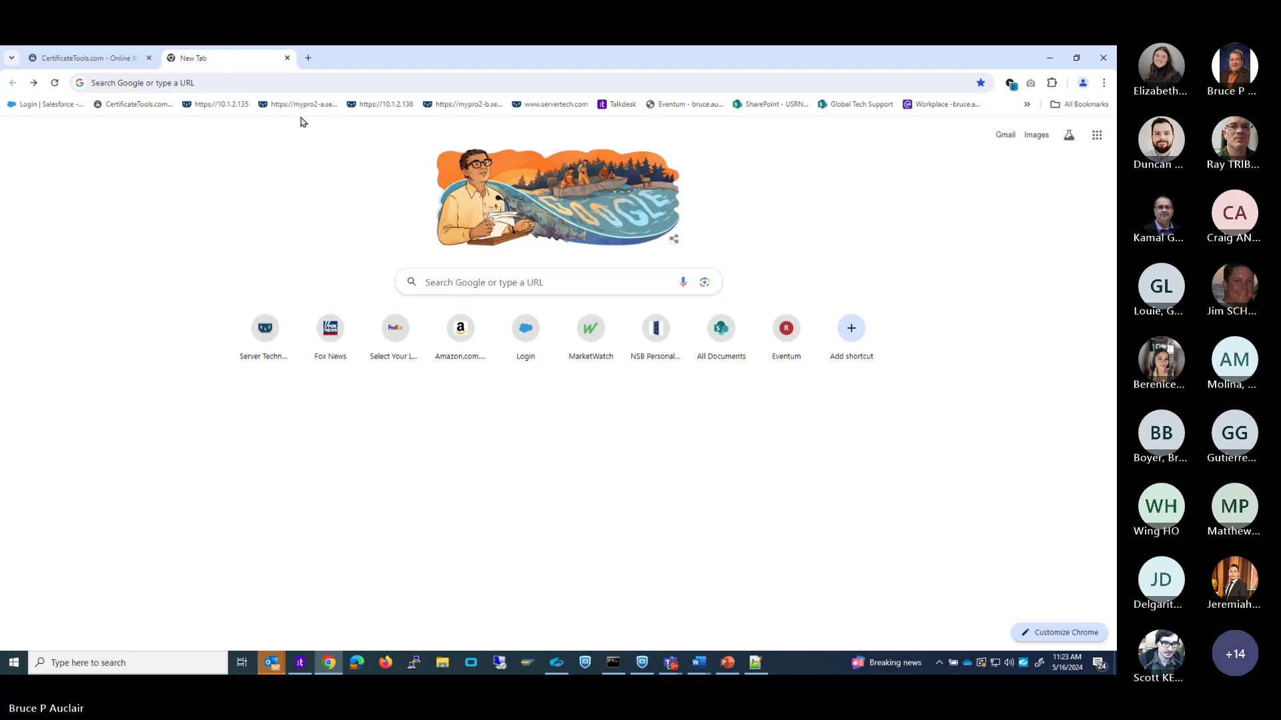
click(229, 107)
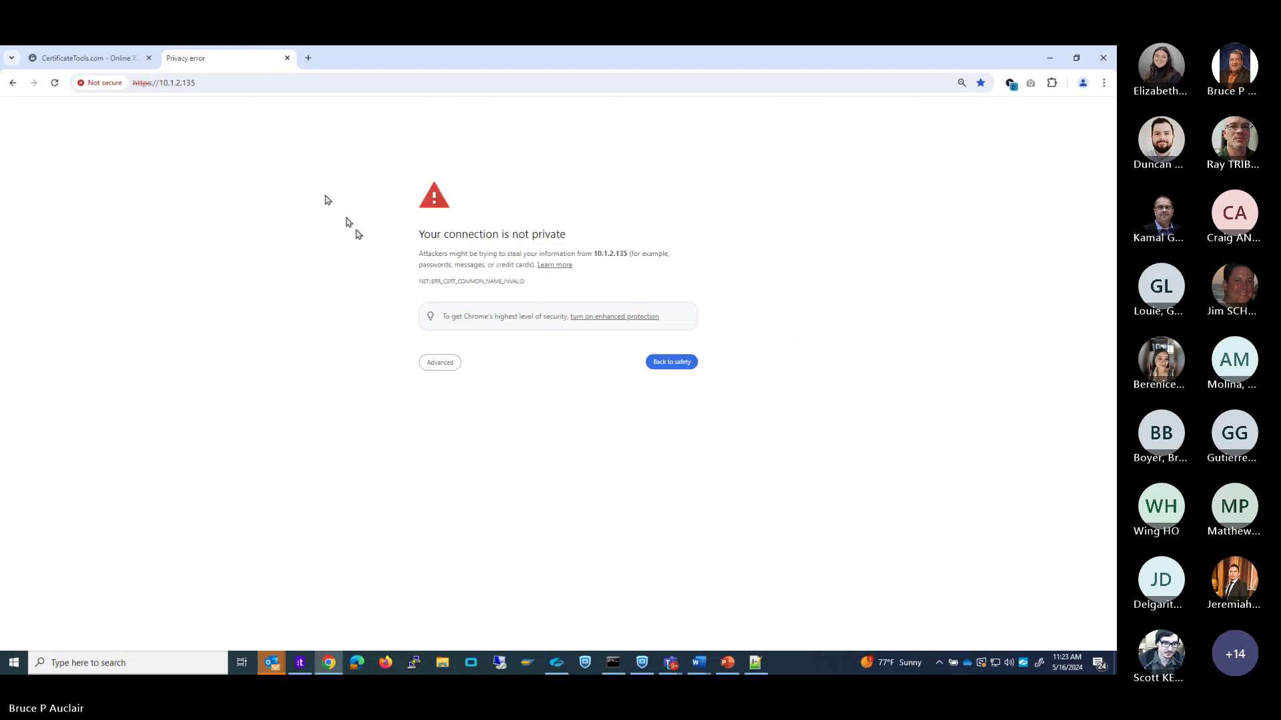
click(437, 364)
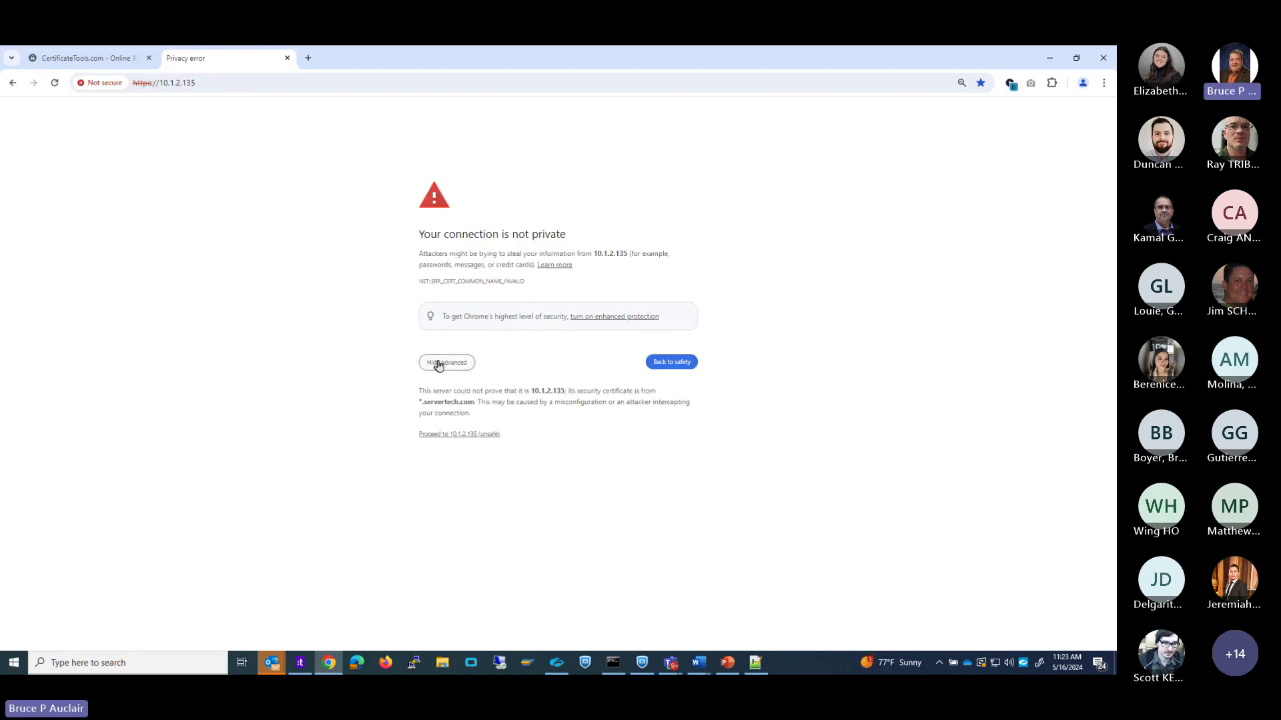
click(454, 437)
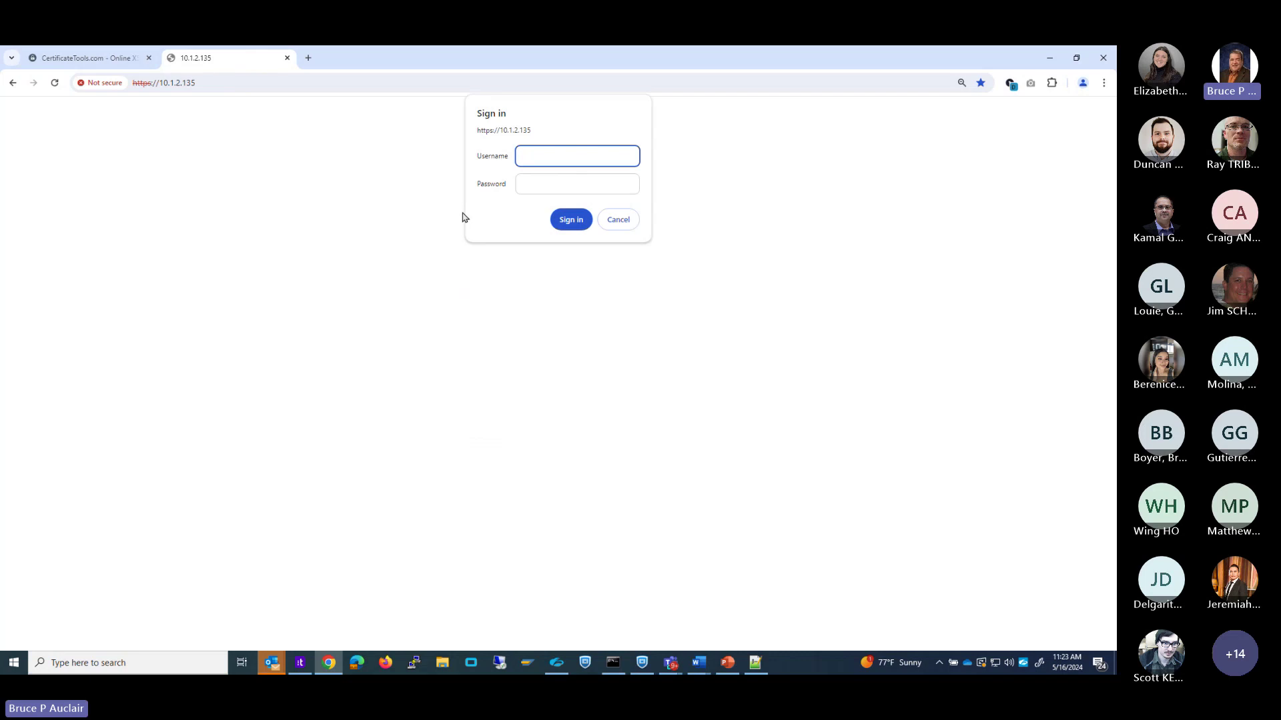
Sign in as administrator, check DevTools for ERR_CERT_COMMON_NAME_INVALID, then log out.
text(admn)
click(556, 186)
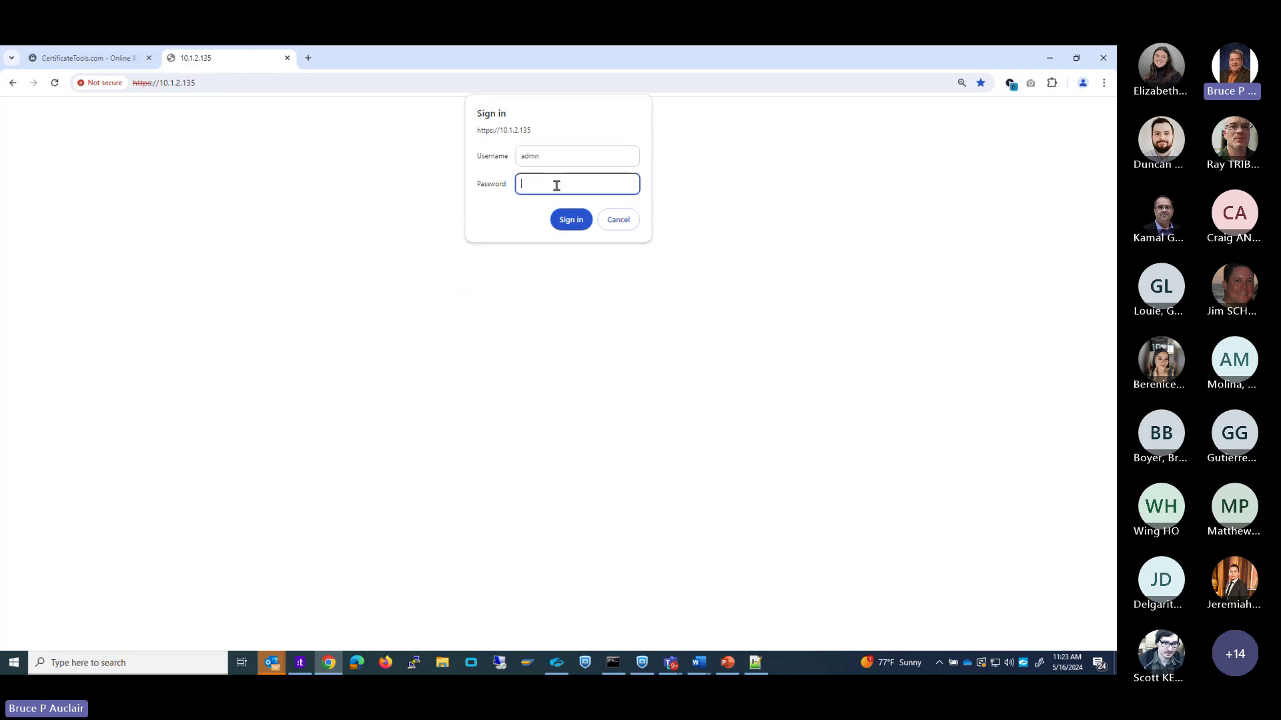
text(••••)
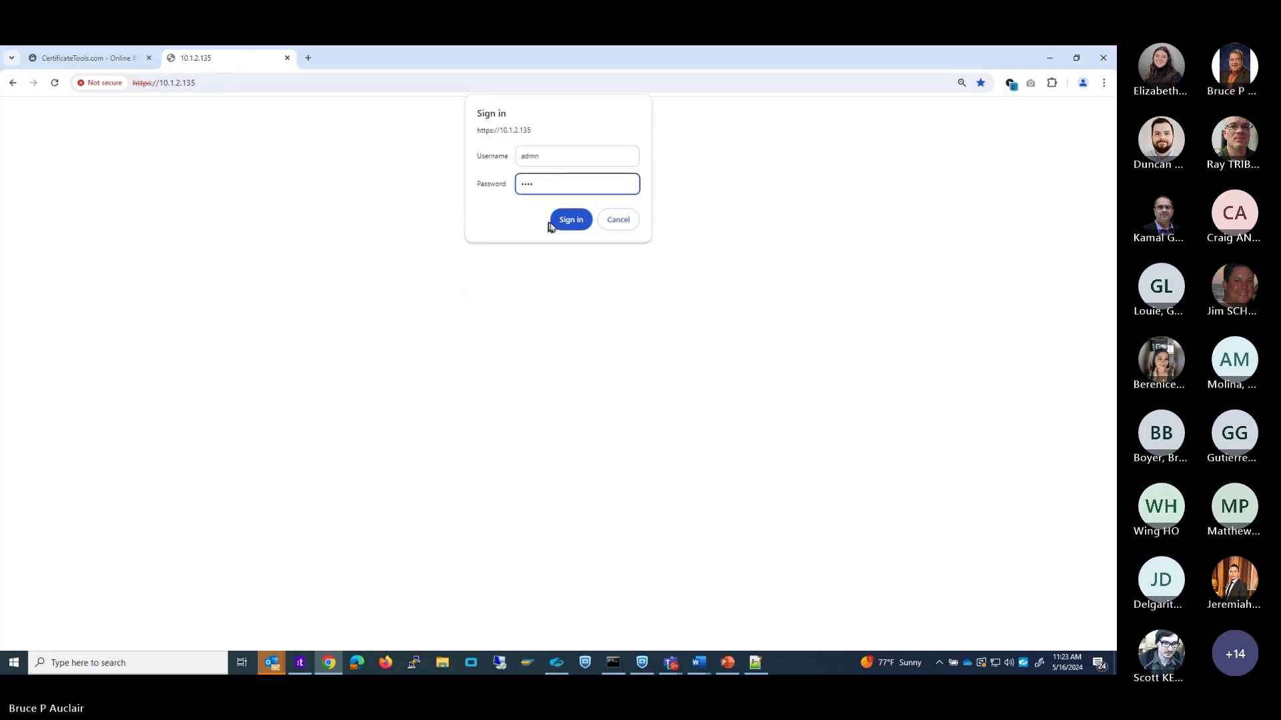
click(562, 220)
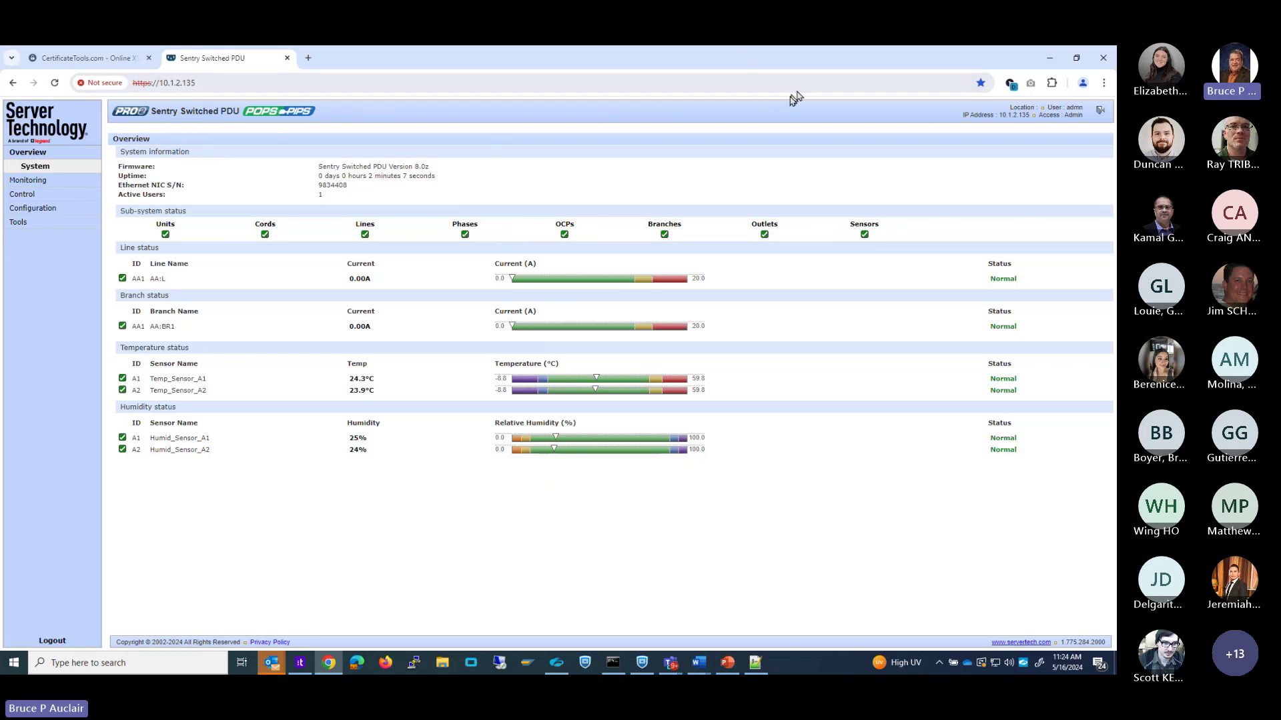
key(F12)
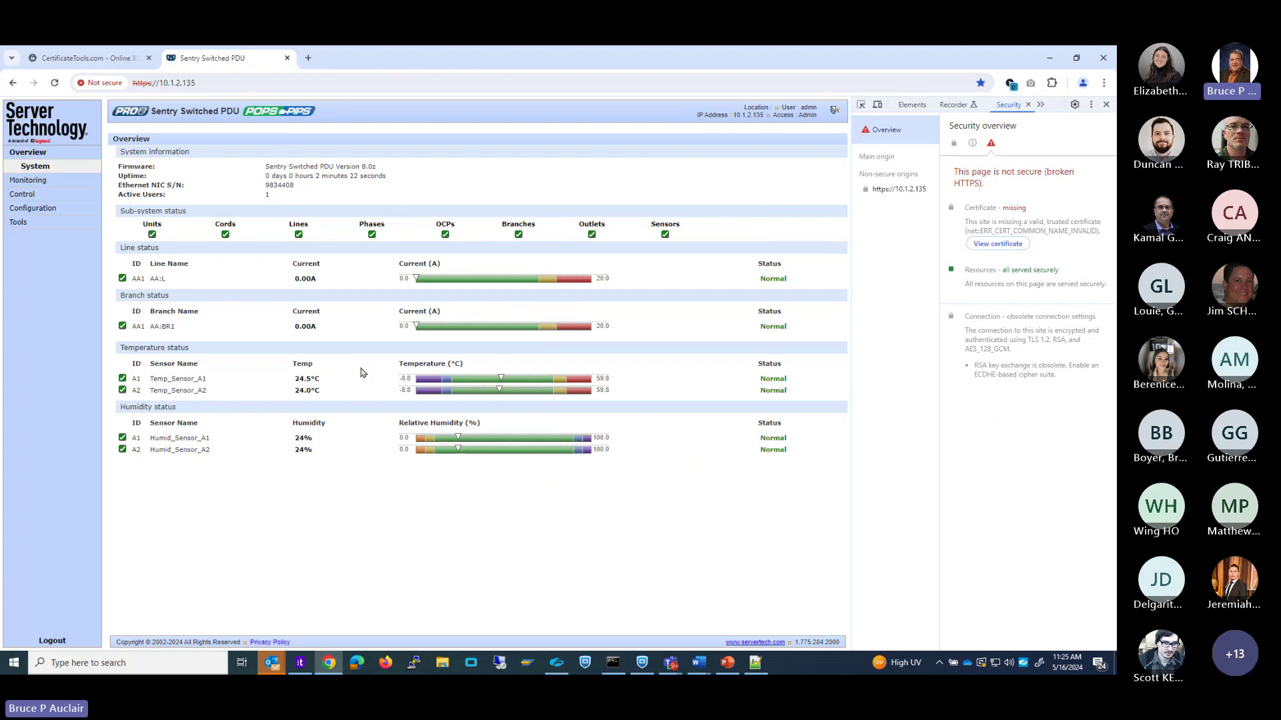
click(52, 641)
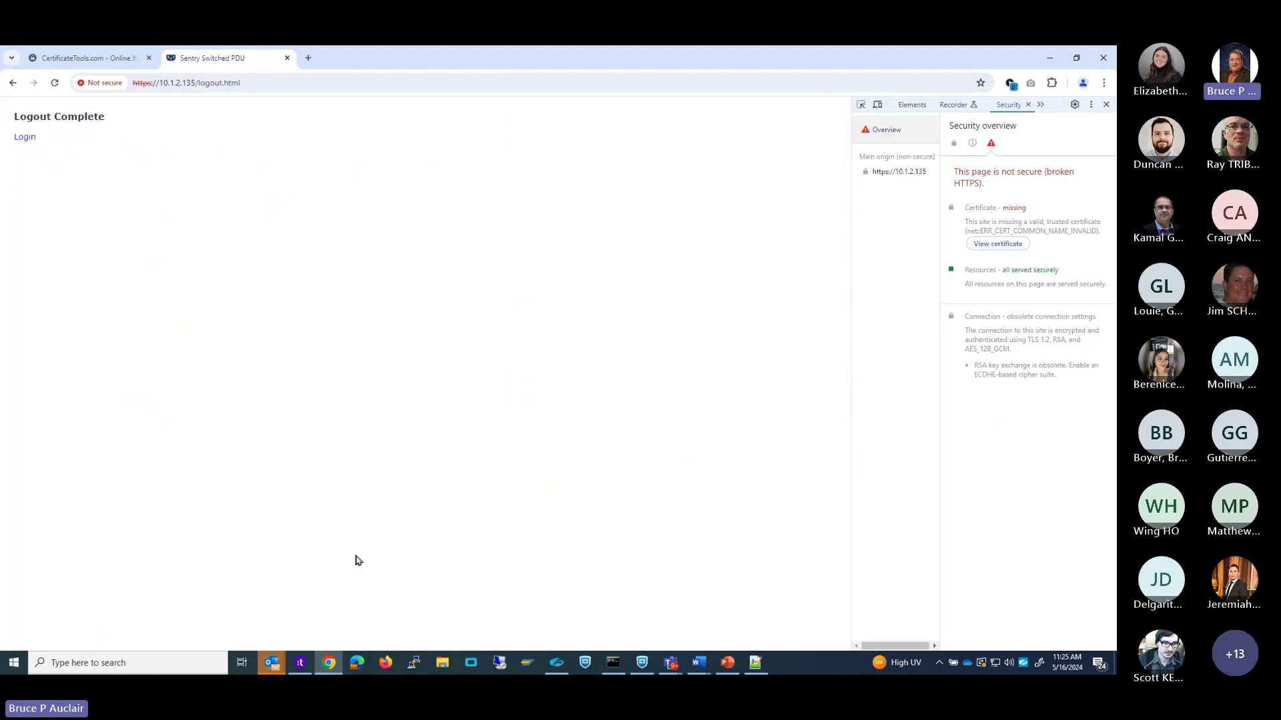
Reopen mypro2-a.servertech.com from its bookmark in a fresh tab and sign in with the administrator credentials.
click(287, 59)
click(170, 60)
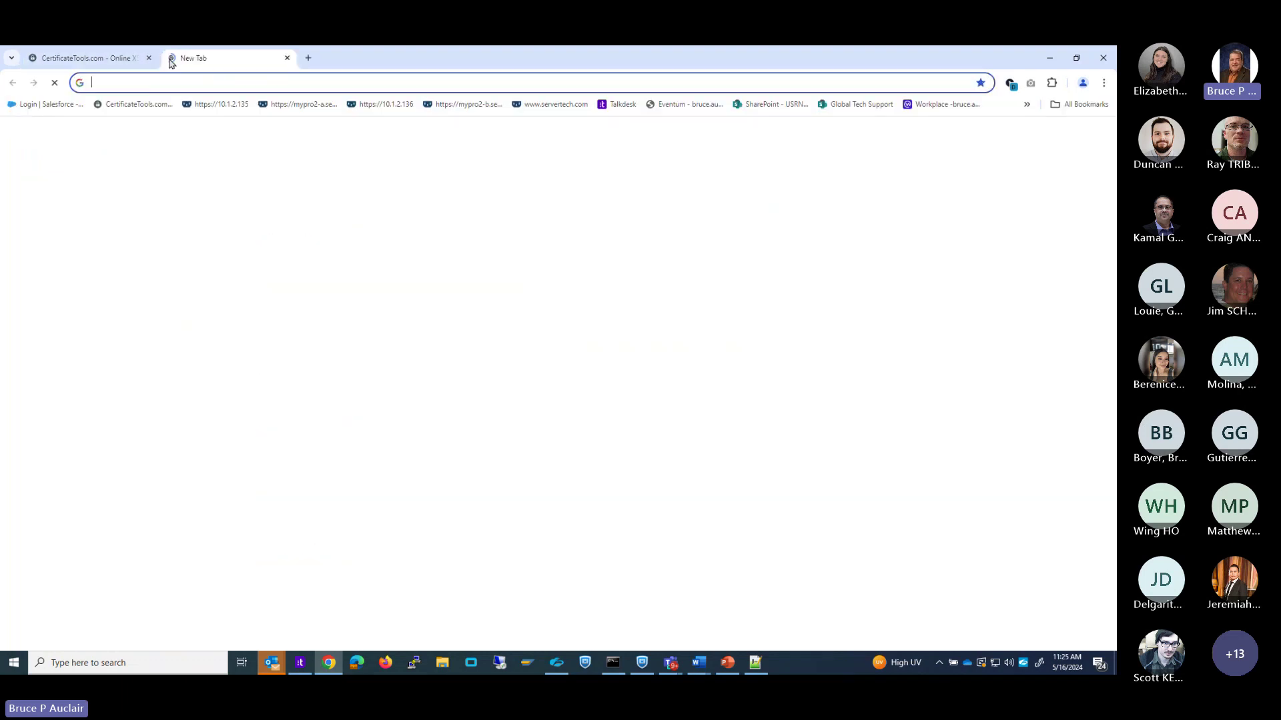
click(301, 105)
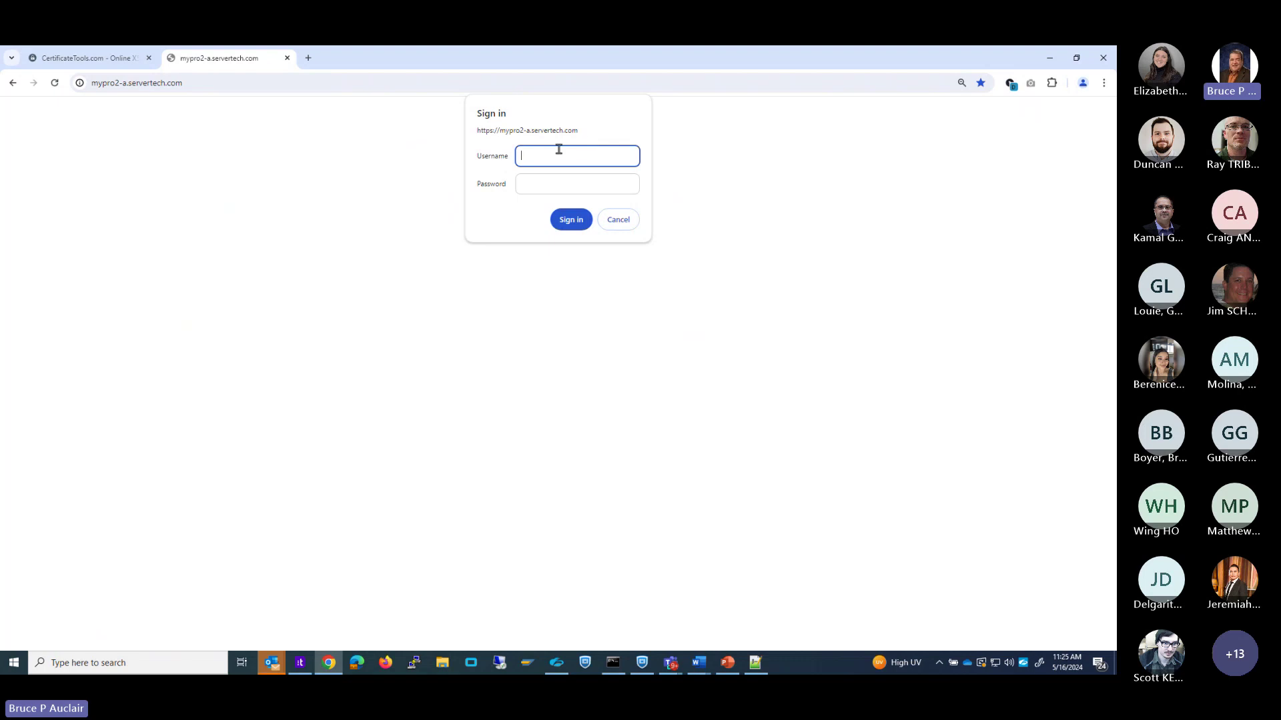
text(admn)
click(528, 184)
text(a)
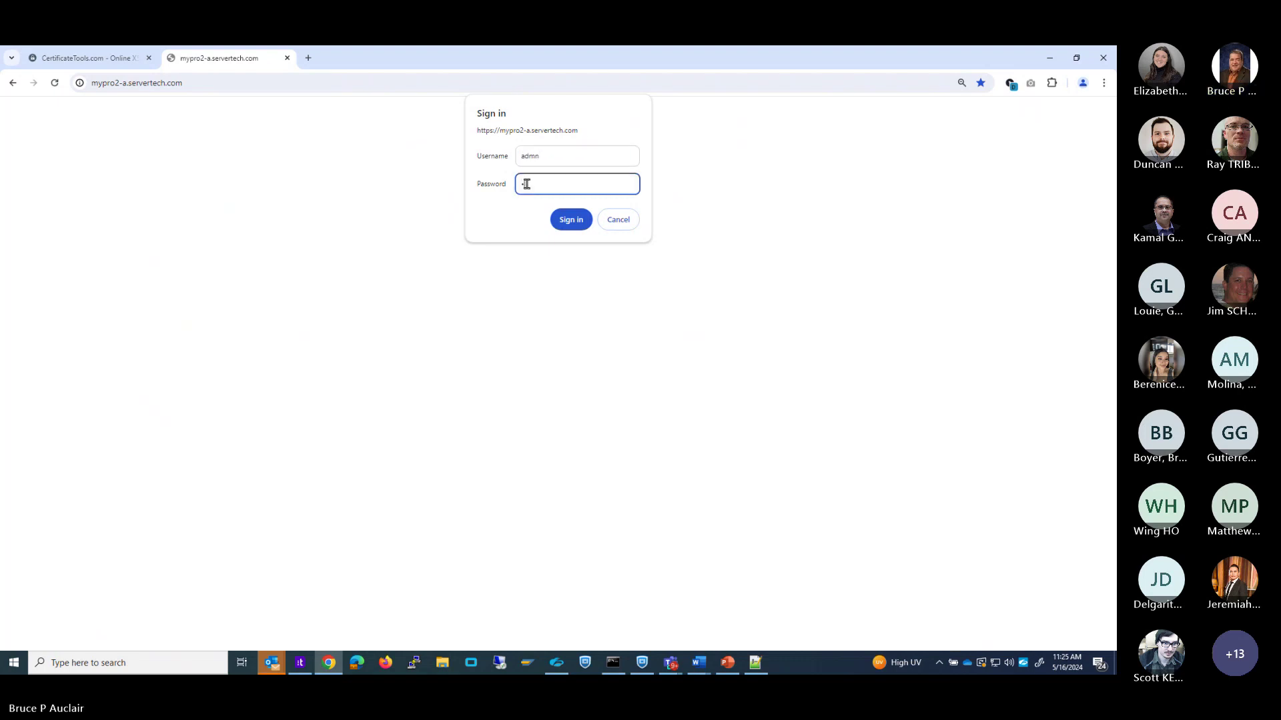
text(dmn)
click(576, 226)
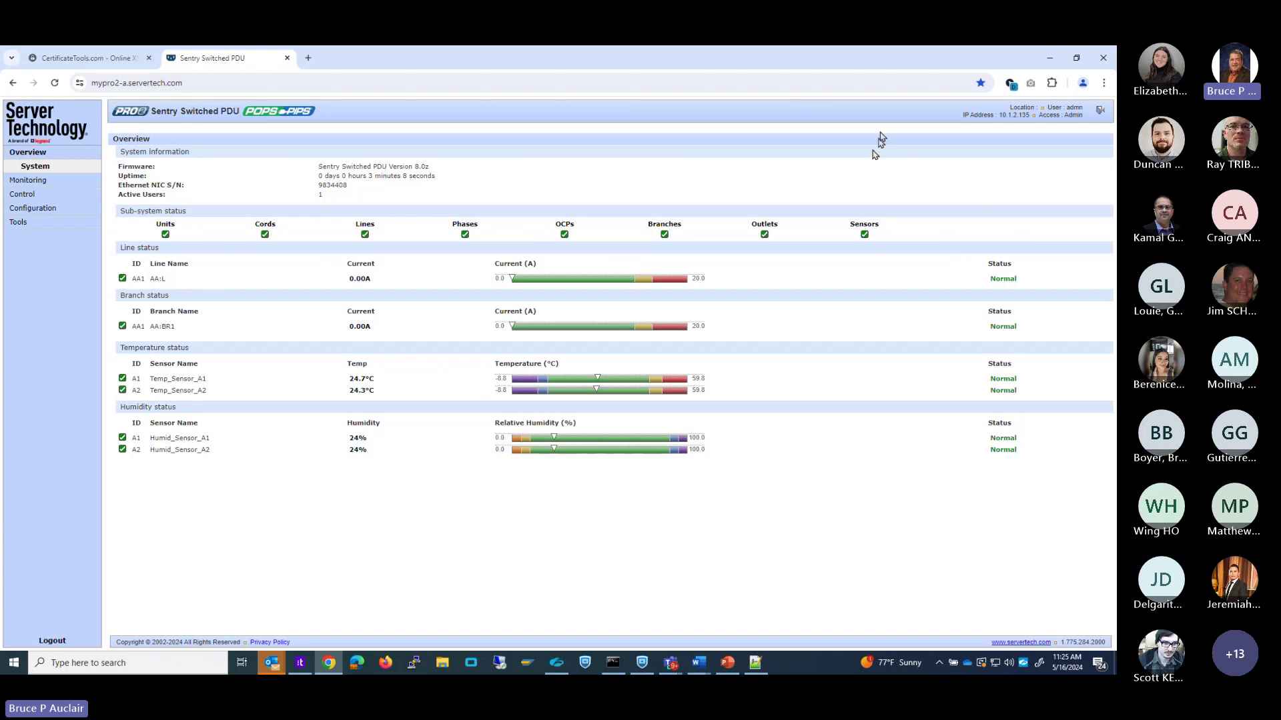
Confirm in DevTools that the PDU page reports valid HTTPS, then log out of the PDU.
key(F12)
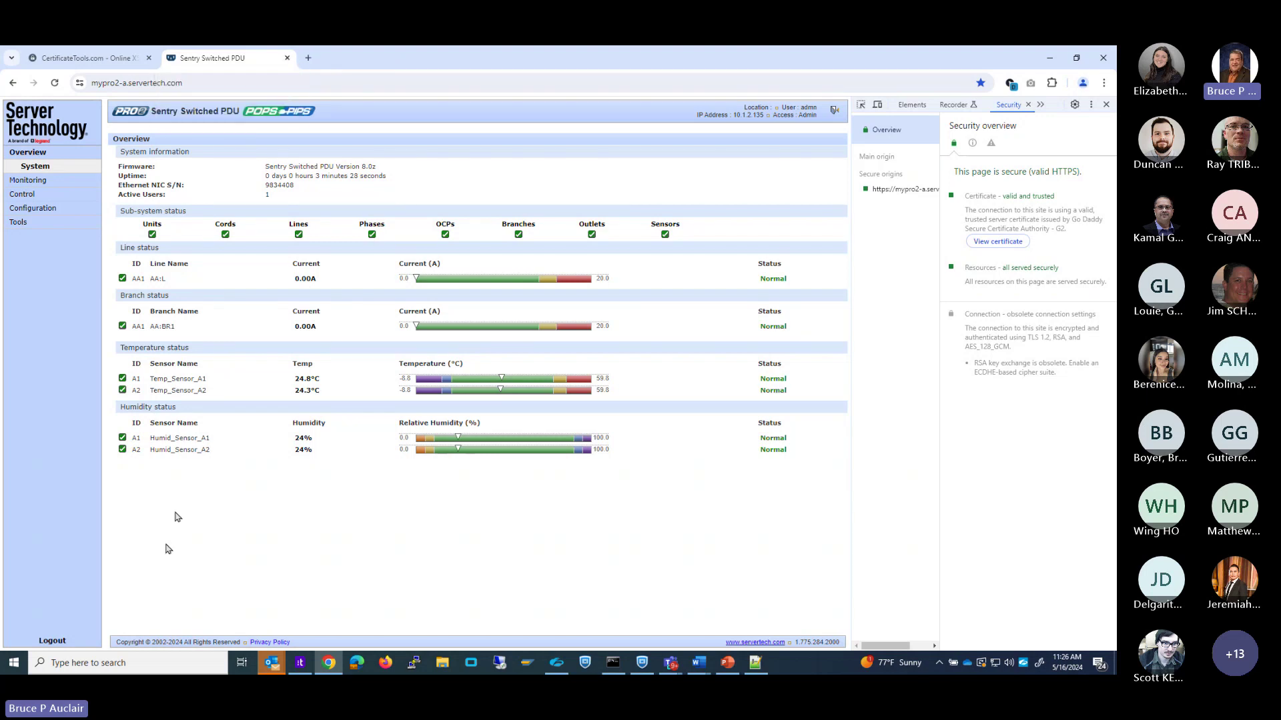
click(51, 641)
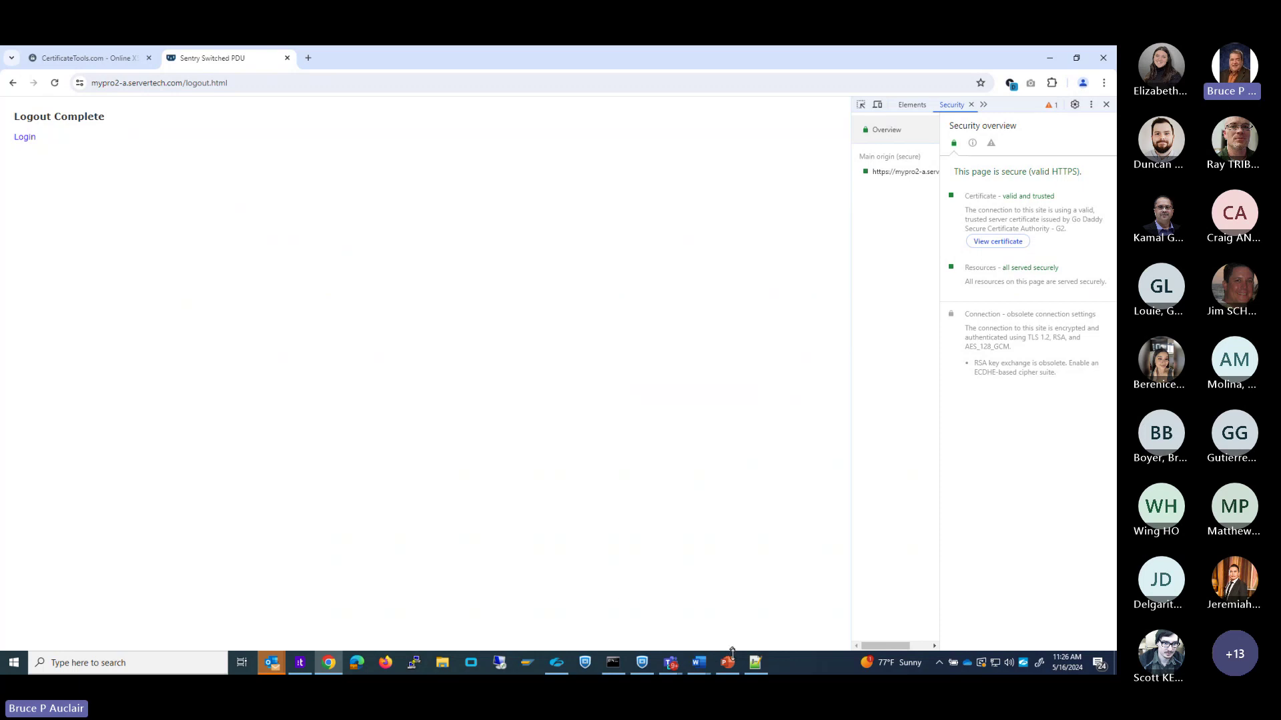
Bring Notepad++ with enable.ini forward and move the ping console window to the right beside it.
mouse_move(698, 662)
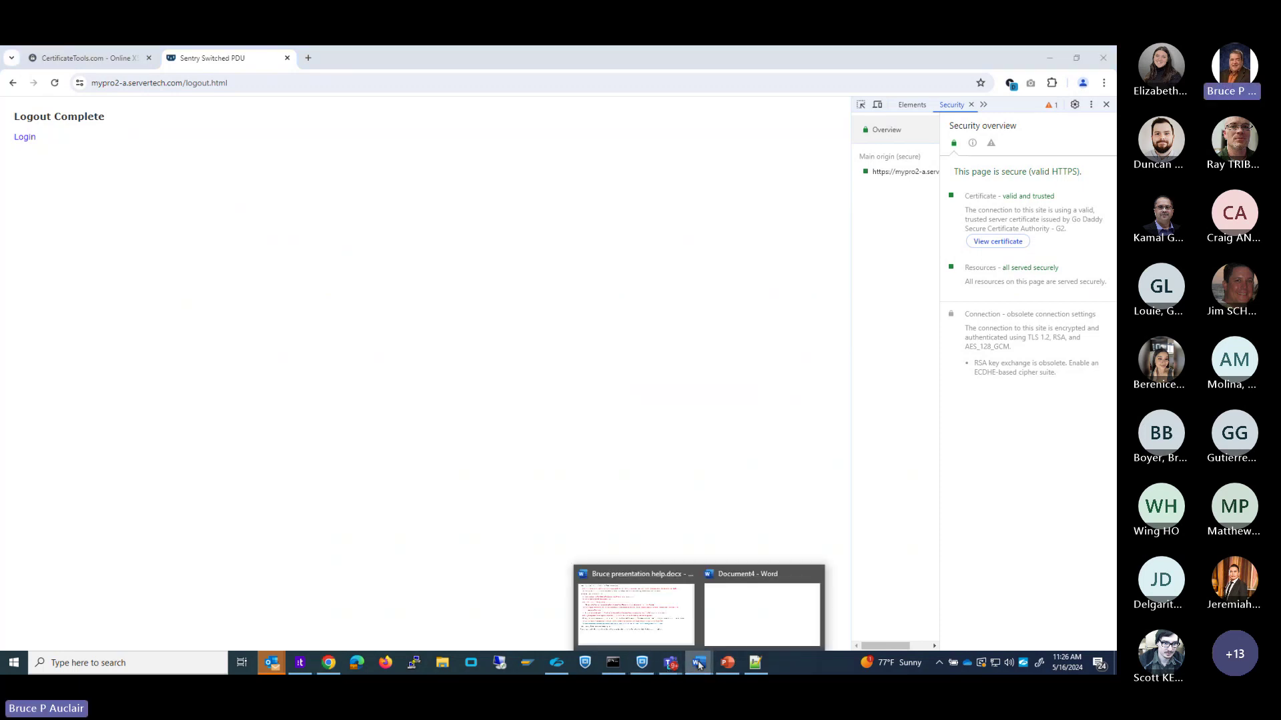
click(764, 612)
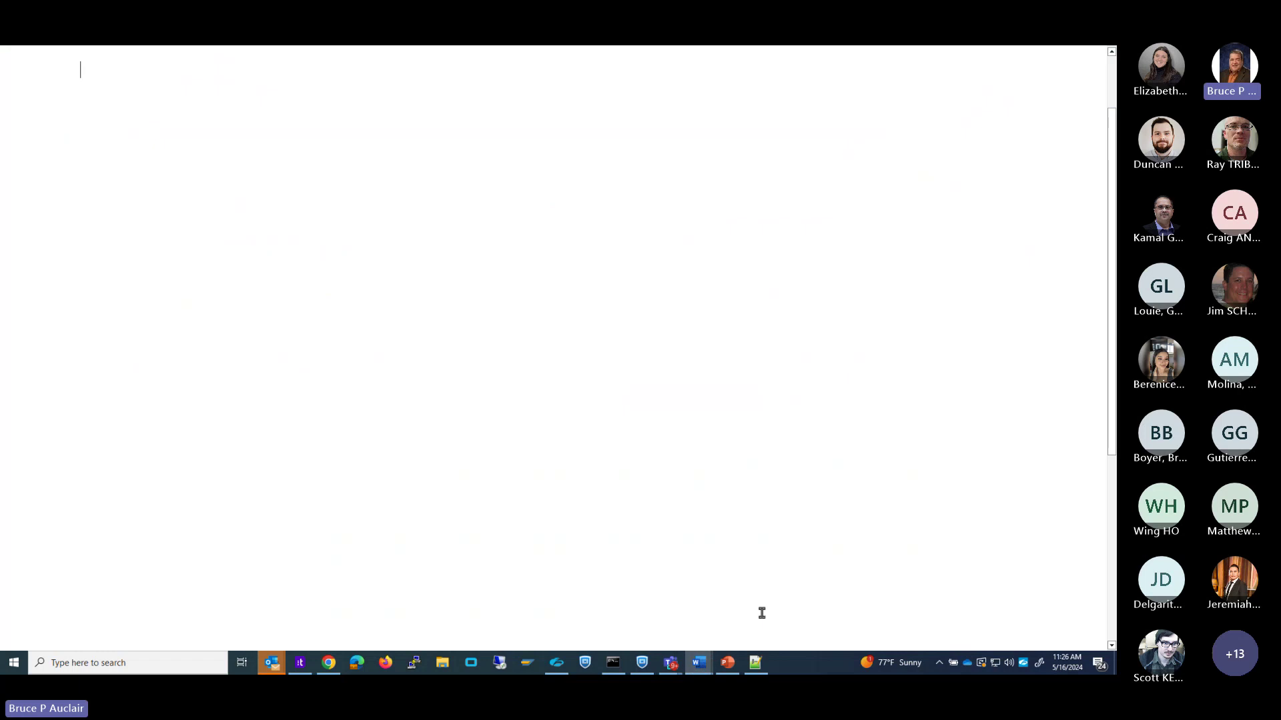
click(755, 662)
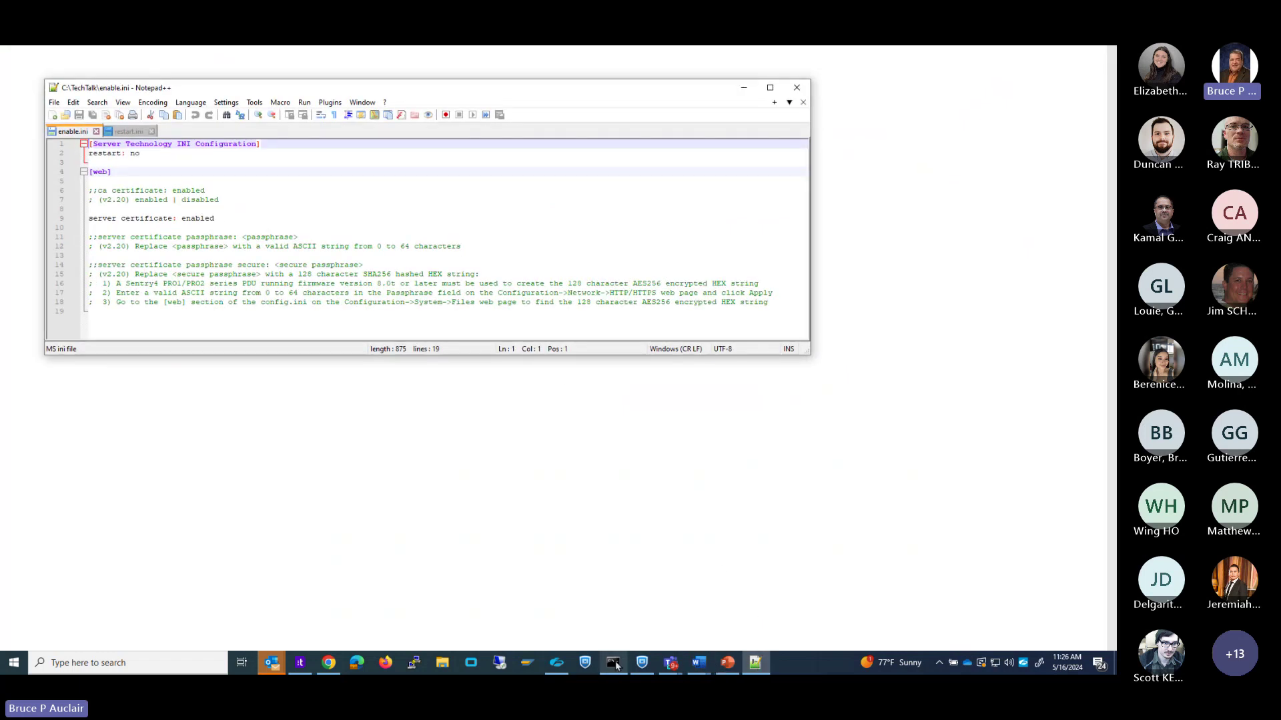
click(613, 662)
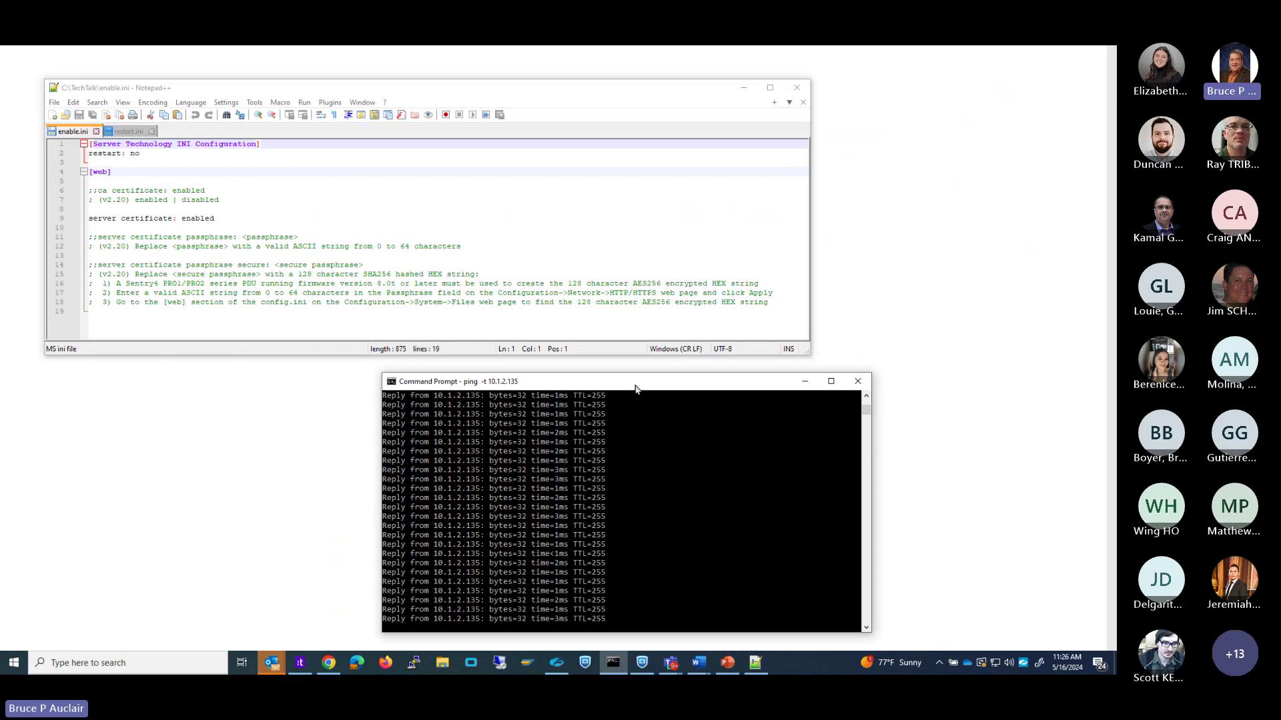
drag(637, 387, 709, 386)
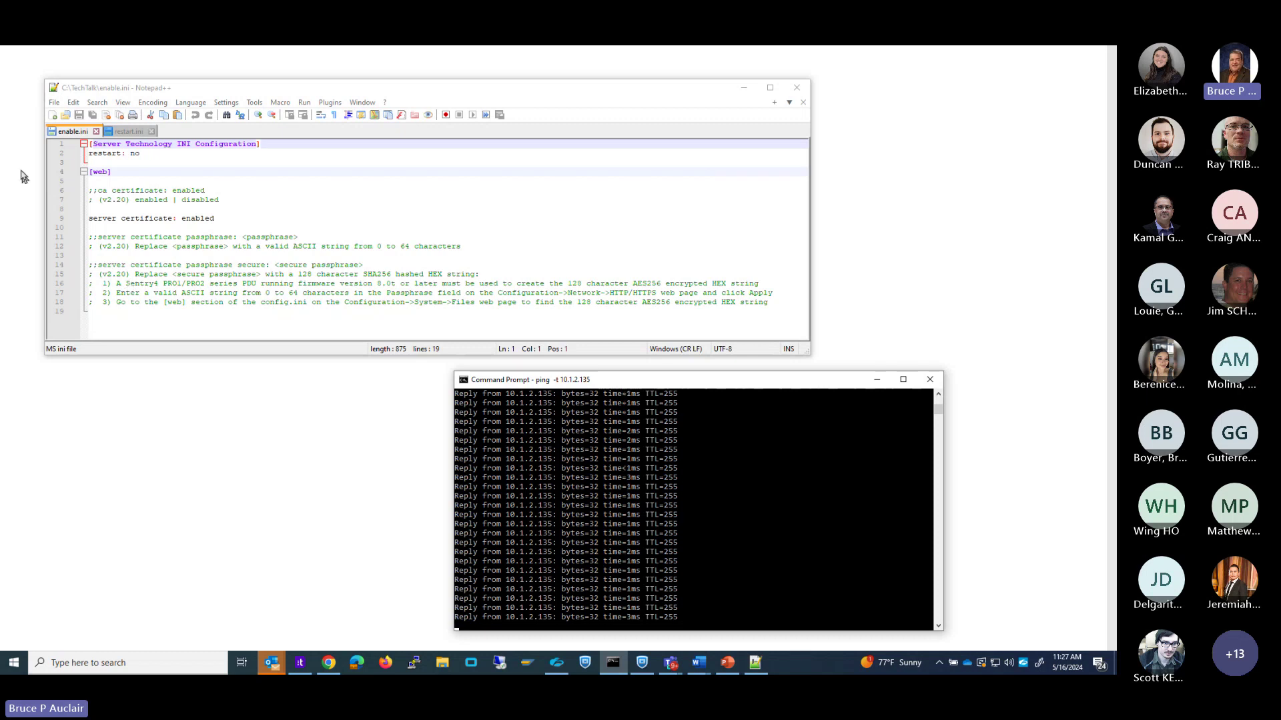
Highlight the server certificate enabled and passphrase lines in enable.ini to explain them.
click(67, 135)
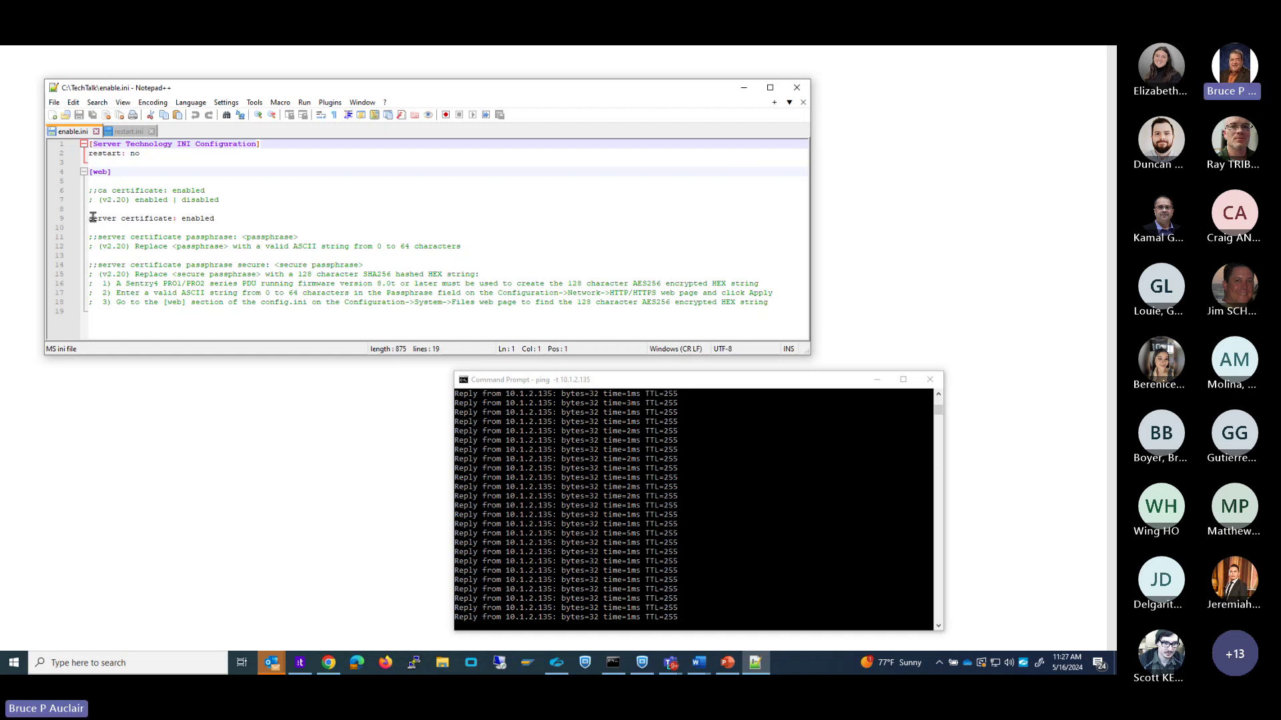
mouse_move(91, 218)
mouse_down()
mouse_move(214, 219)
mouse_move(144, 192)
mouse_move(85, 196)
mouse_up()
click(221, 220)
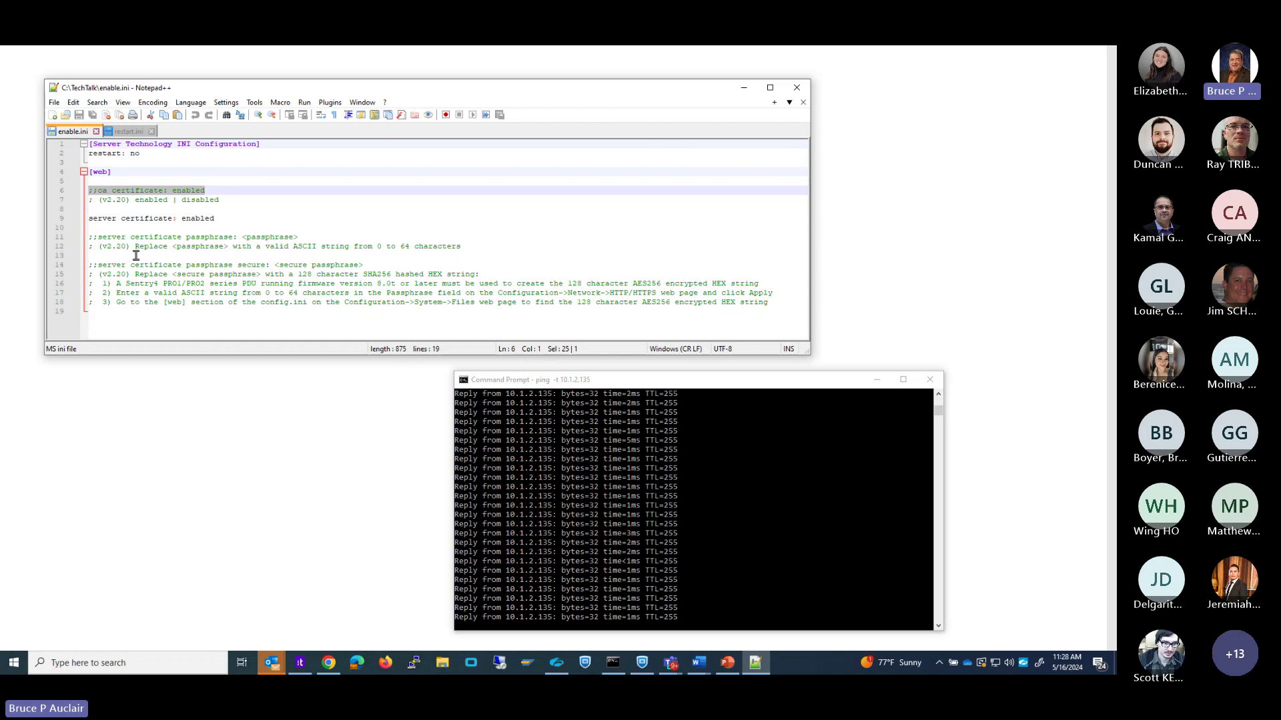
drag(87, 238, 424, 245)
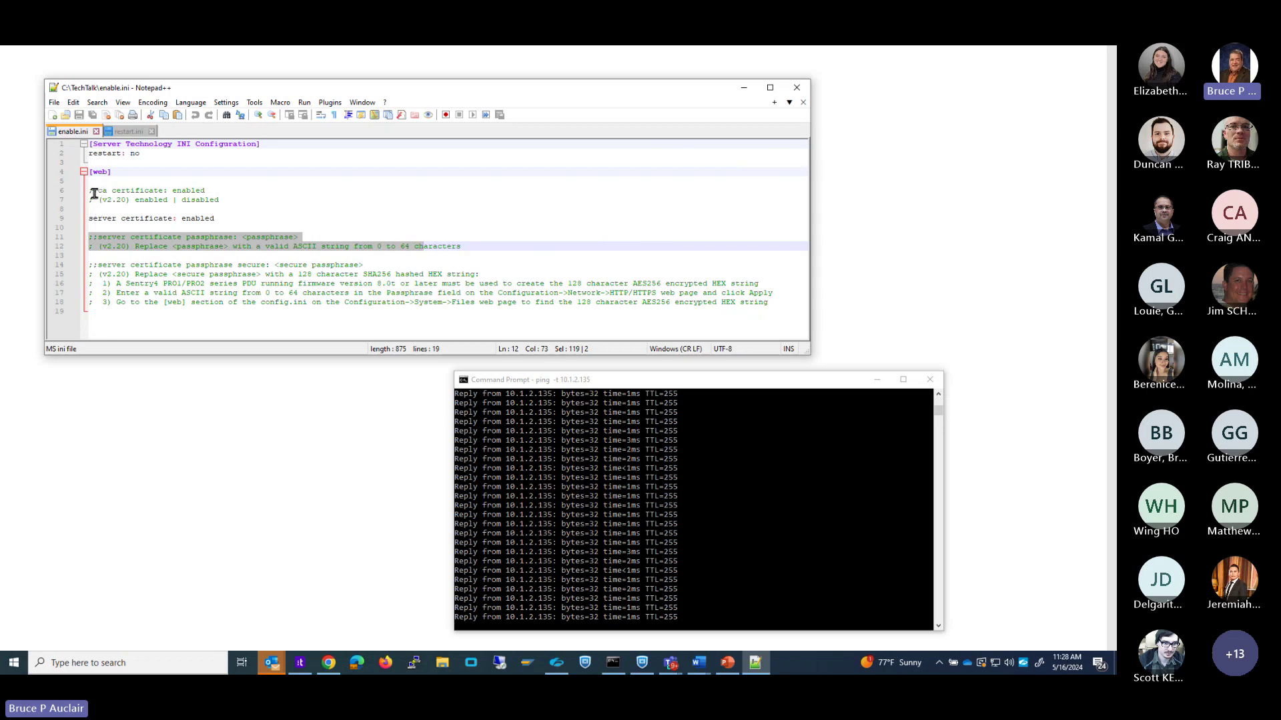
key(ctrl)
Show restart.ini in Notepad++ and stop the continuous ping to 10.1.2.135 with Ctrl+C.
click(130, 132)
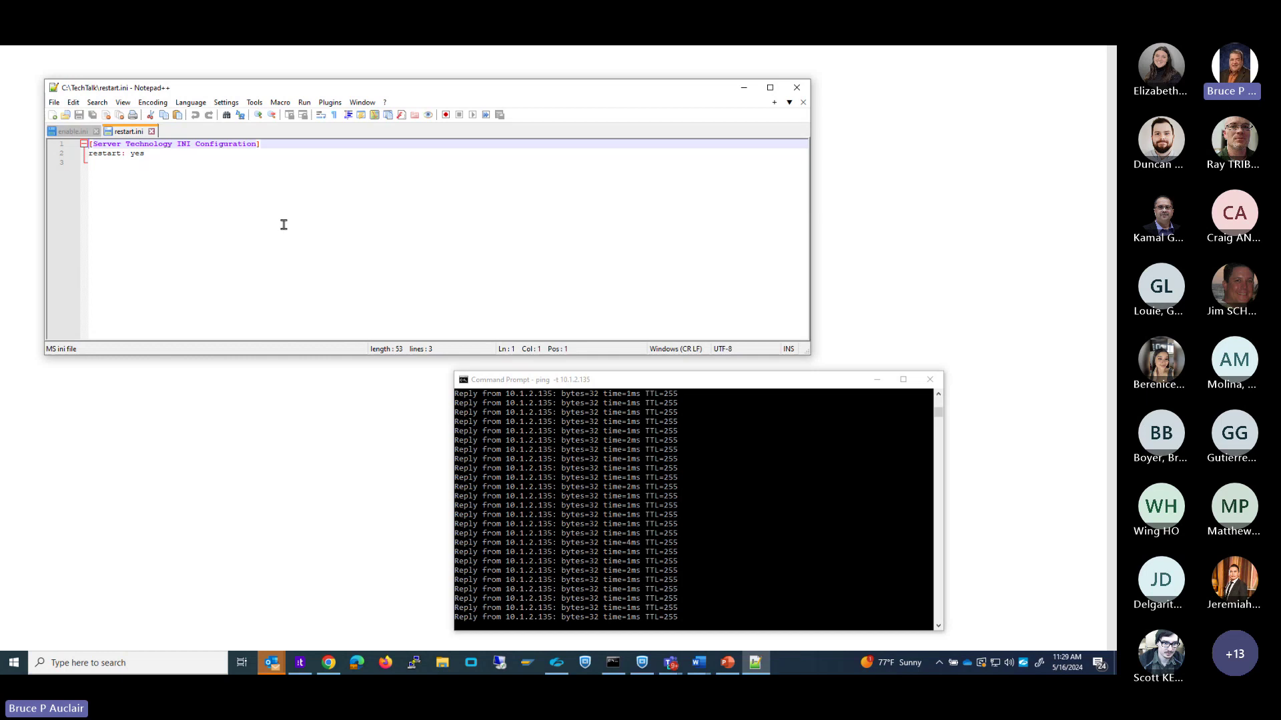
click(765, 518)
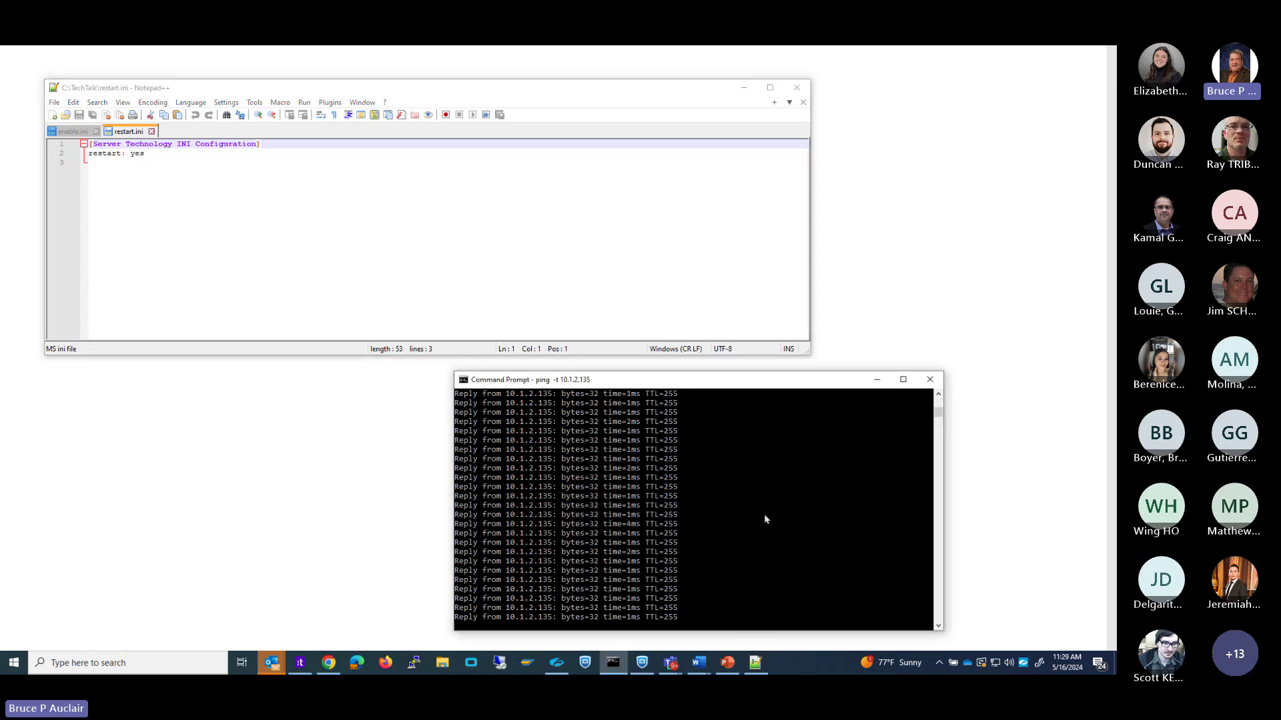
key(ctrl+c)
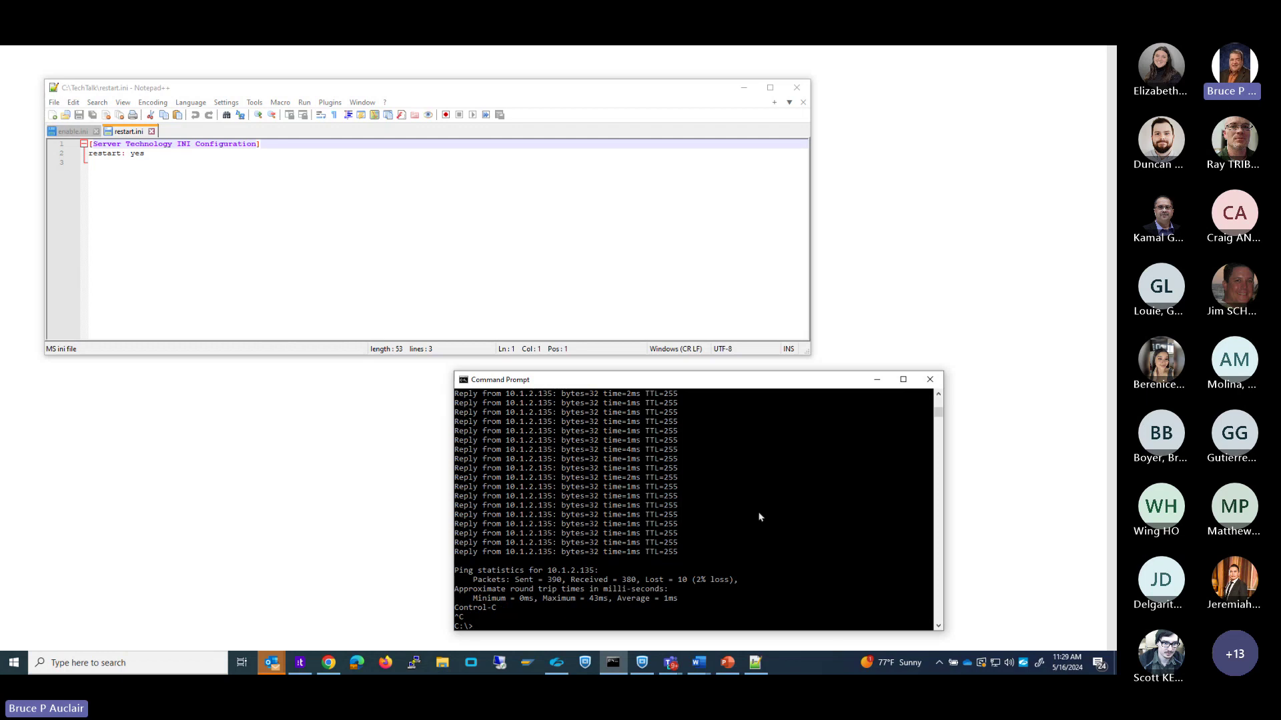
SSH into the PDU at 10.1.2.136 with the admin account, sign in, then quit the session.
text(ssh admn)
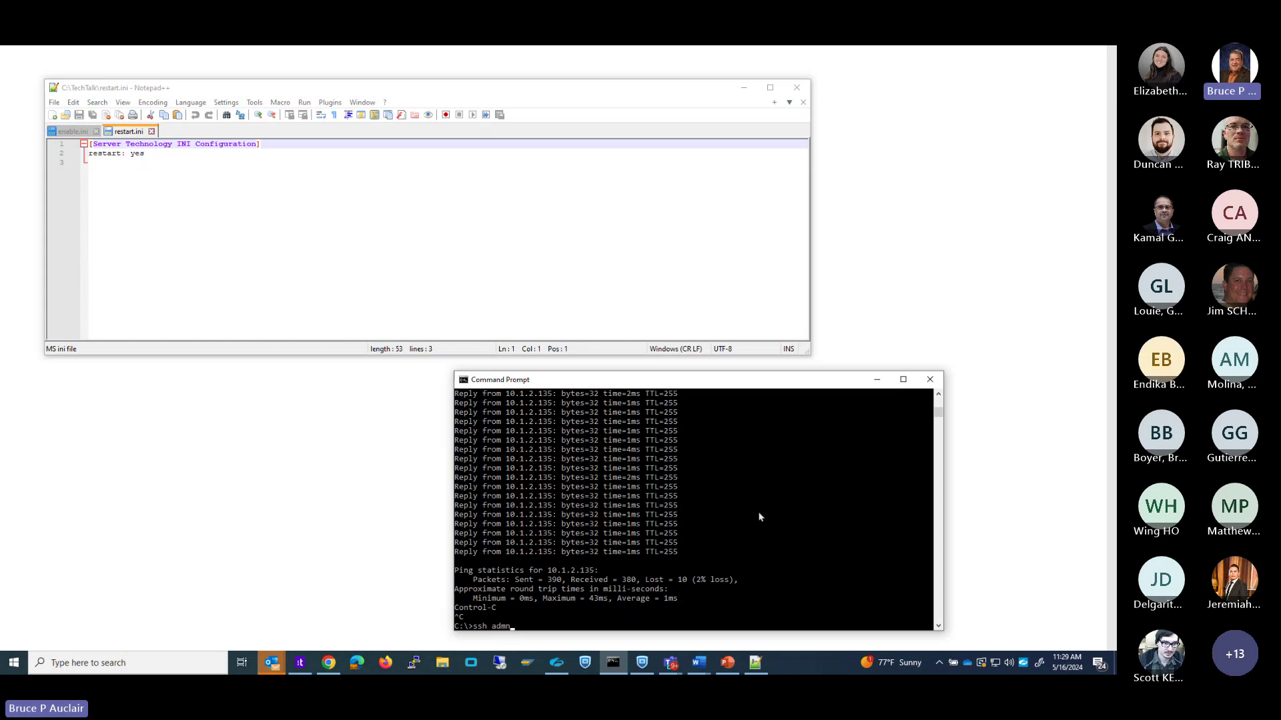
text(@10.1.)
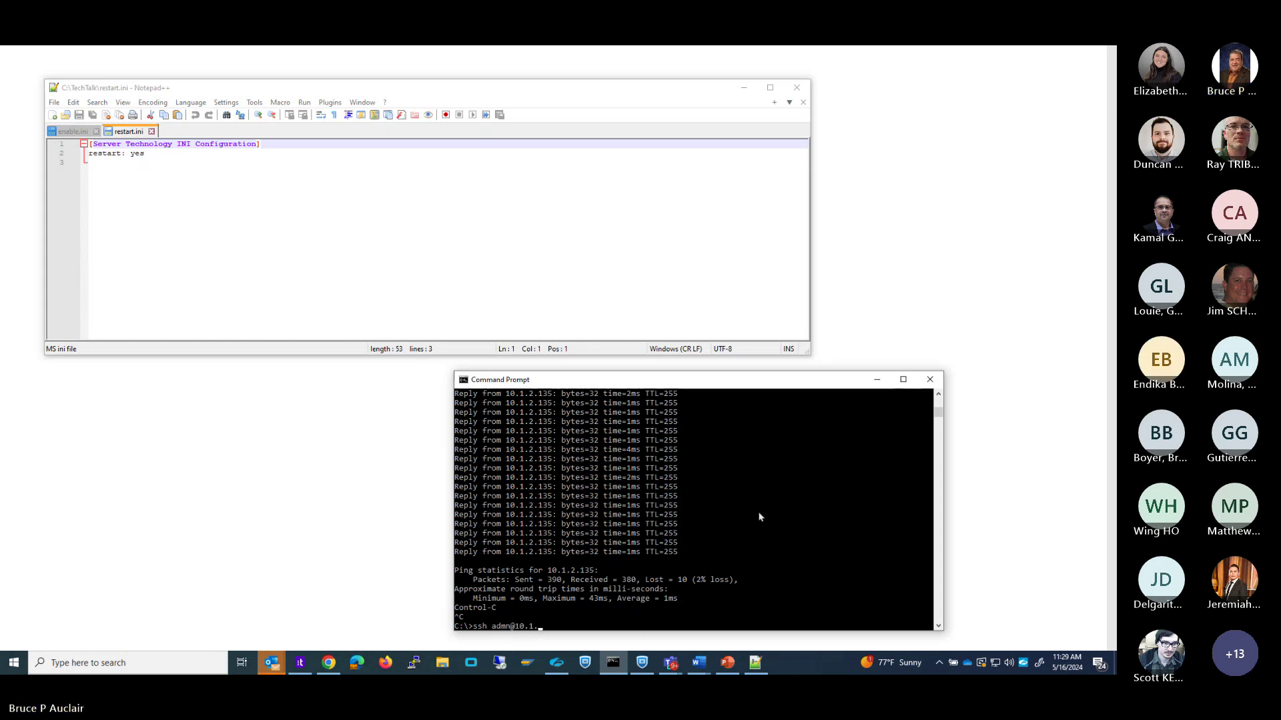
text(2.136)
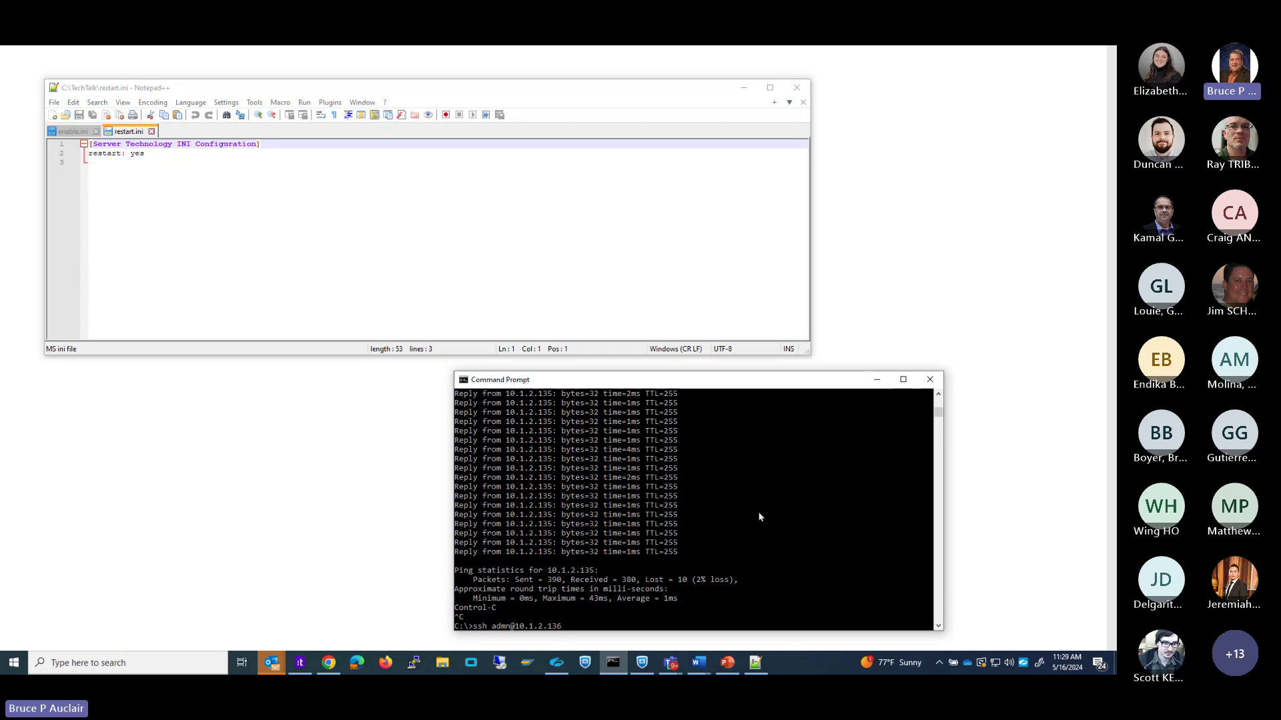
key(Return)
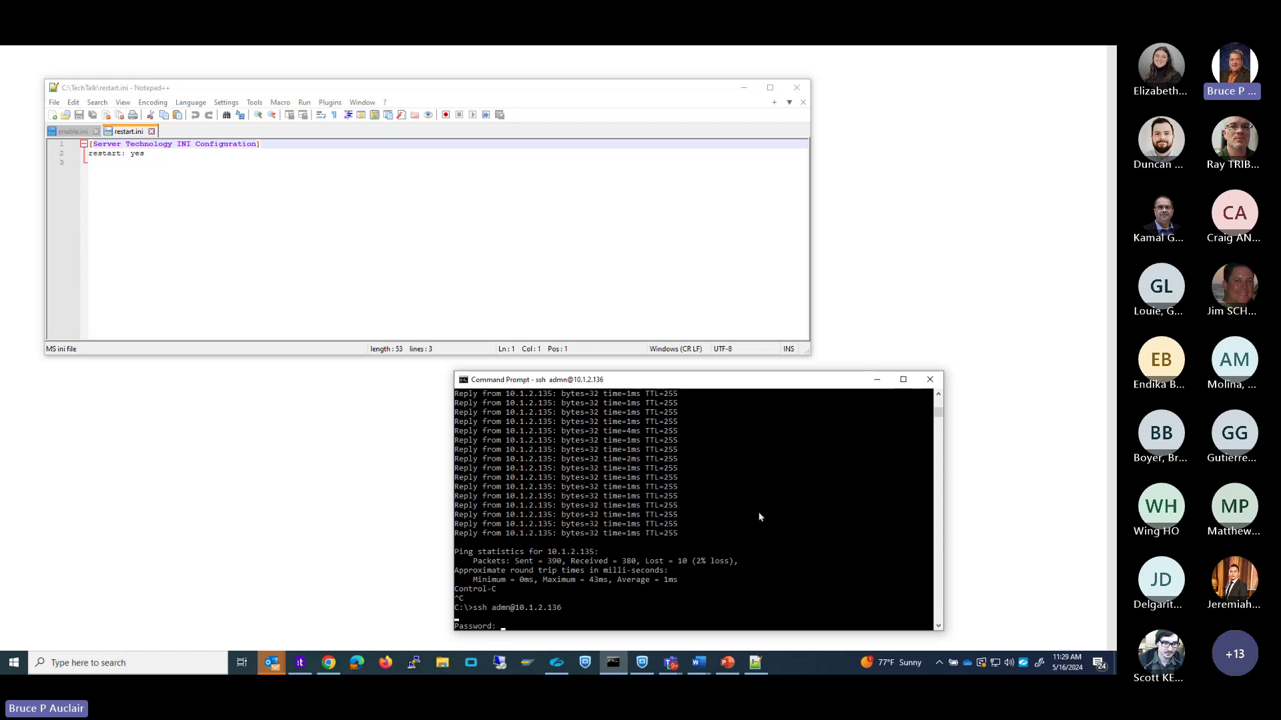
key(Return)
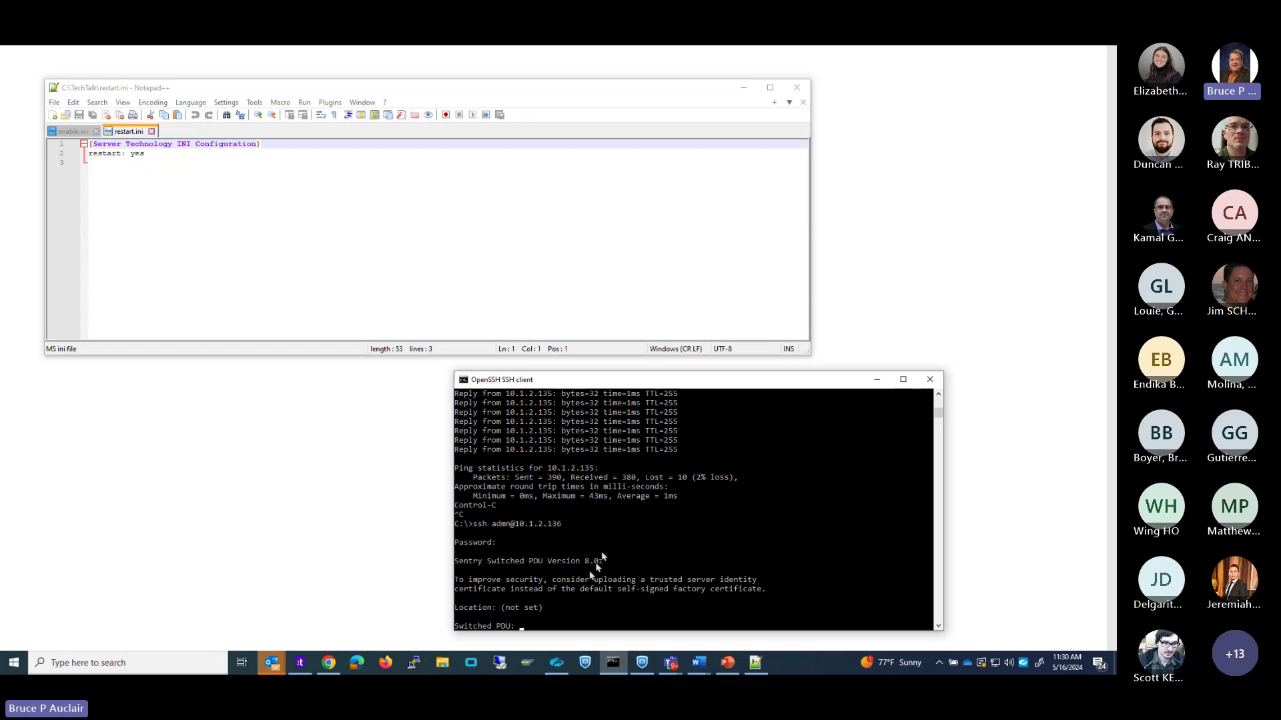
click(583, 585)
text(quit)
key(Return)
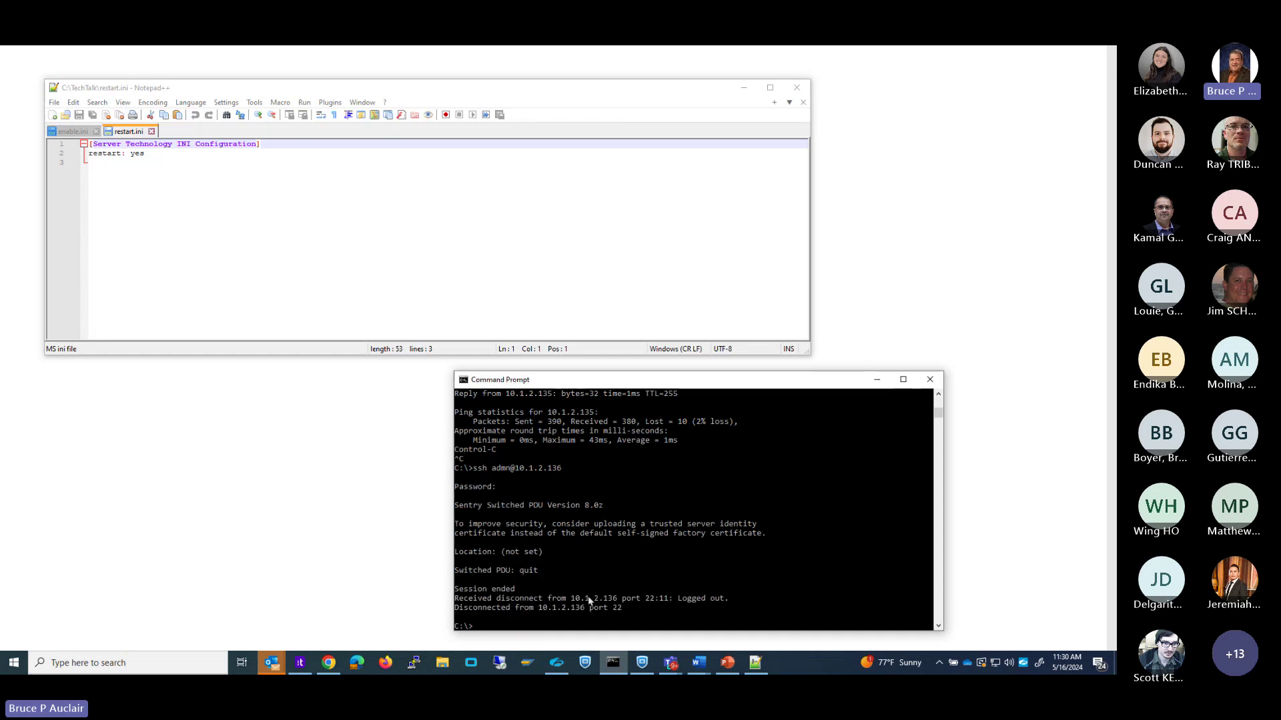
Open an SFTP session to the PDU and upload enable.ini from c:\techtalk.
text(sftp admn)
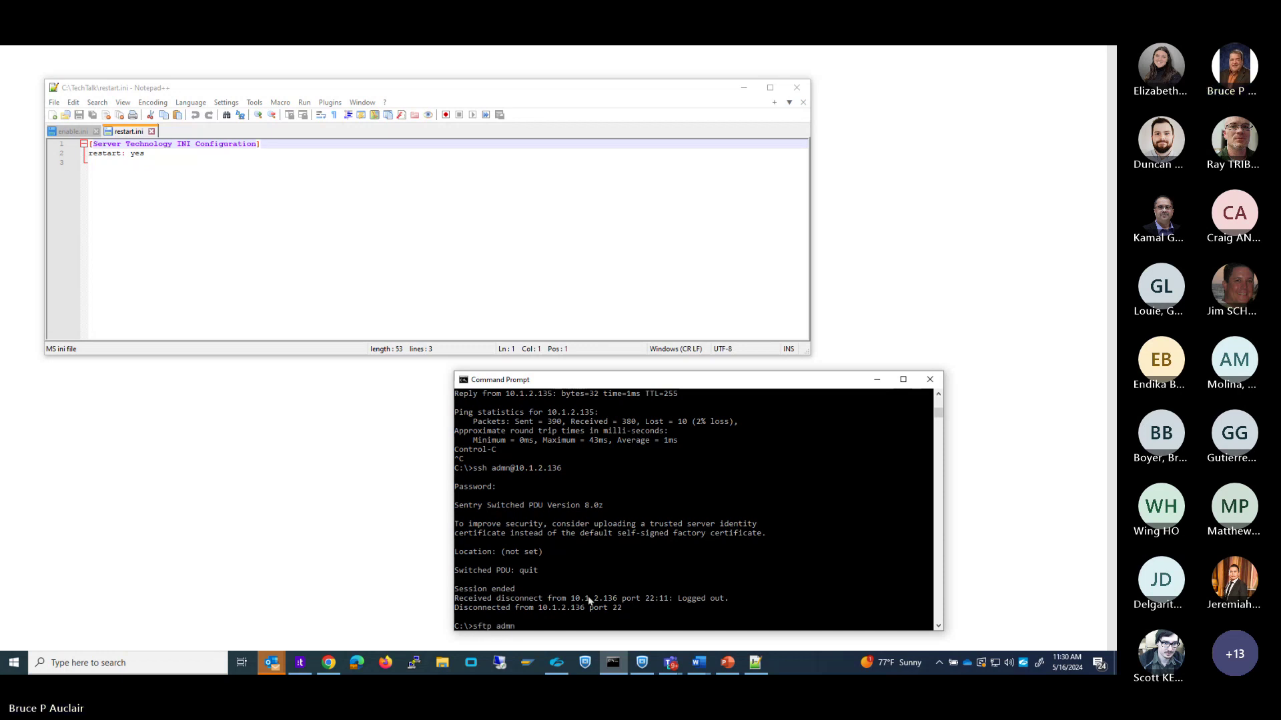
text(@10.1.2.1)
text(35)
key(Return)
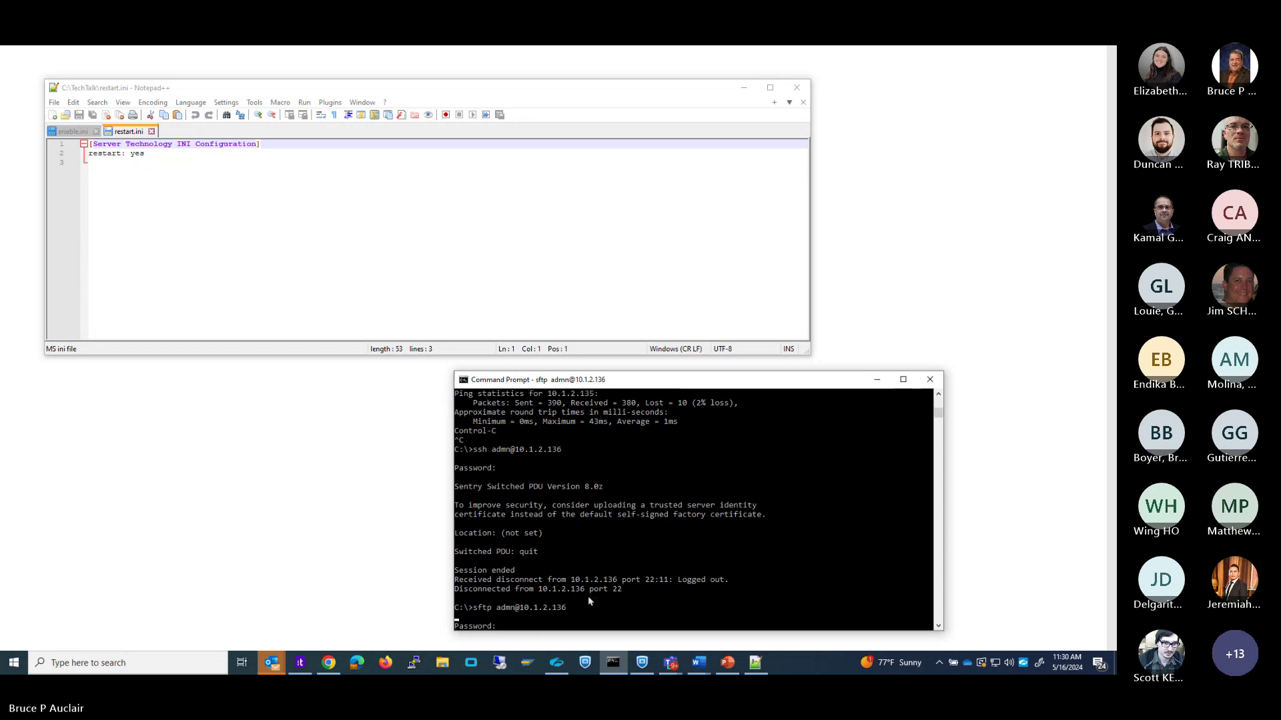
key(Return)
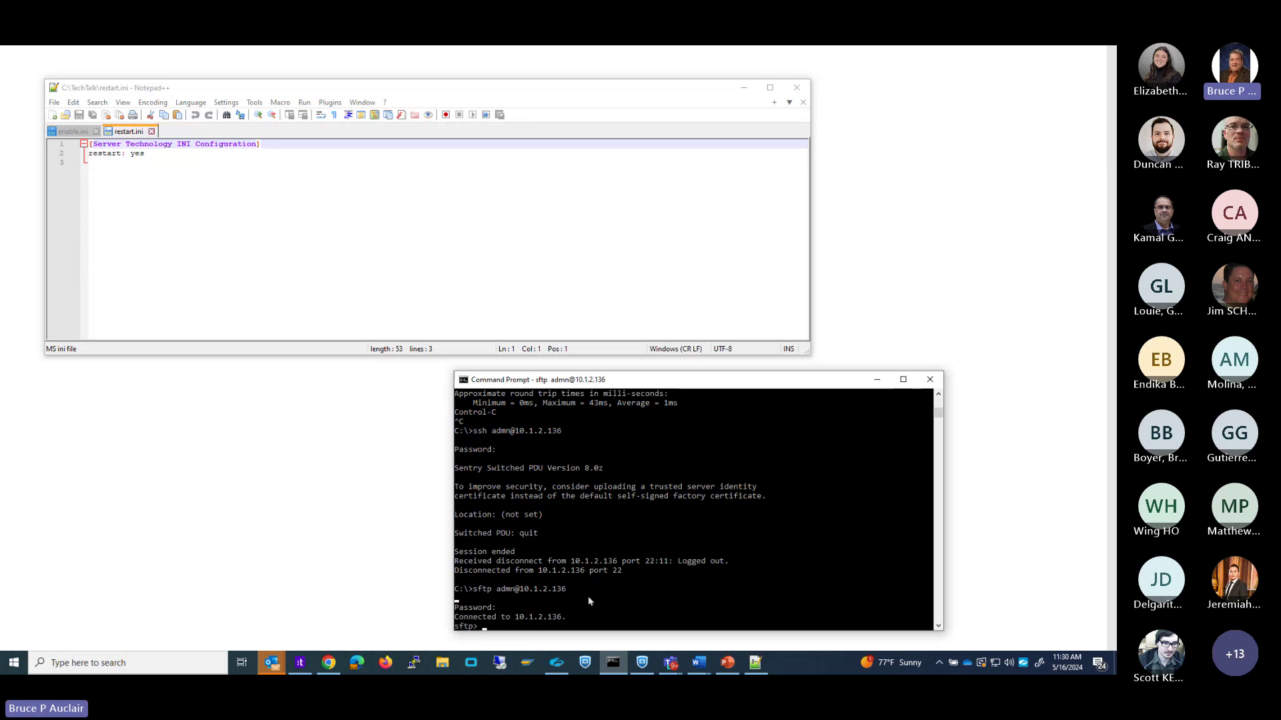
text(put c:\techtalk\enable.ini)
key(Return)
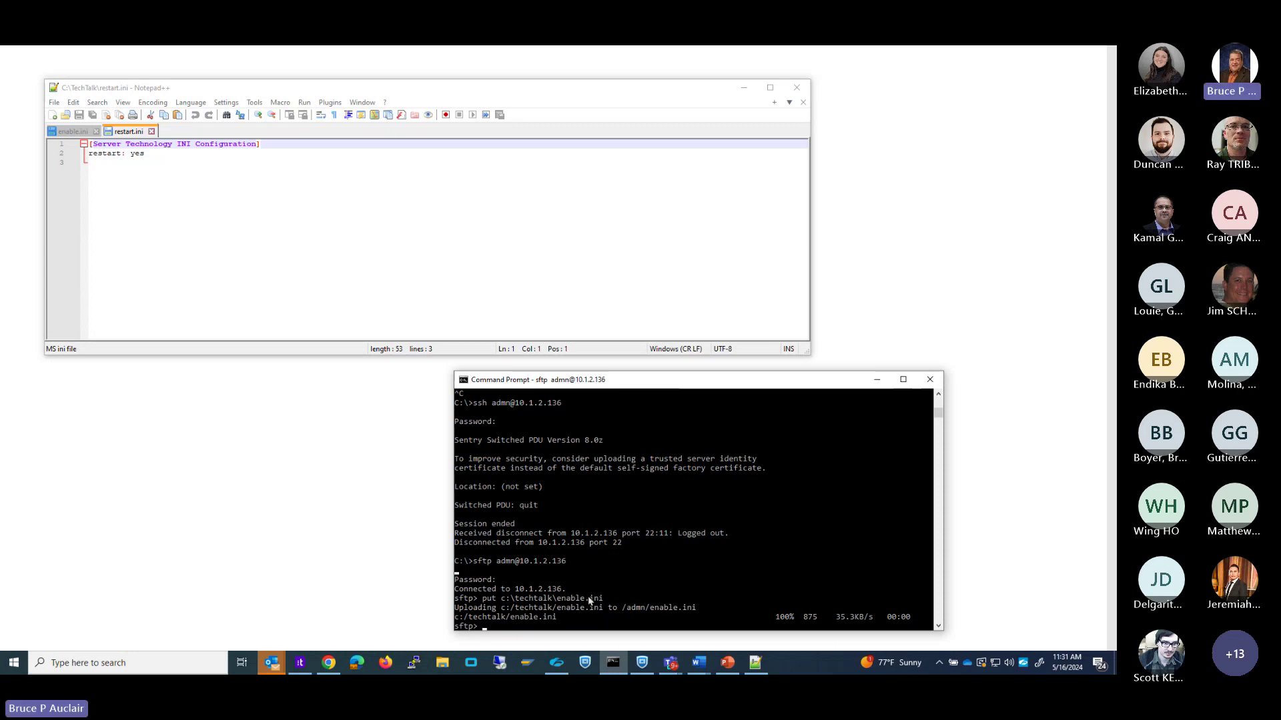
Upload private.key and wildcard.crt to the PDU by editing the recalled put command.
key(Up)
key(BackSpace)
key(BackSpace)
key(BackSpace)
key(BackSpace)
key(BackSpace)
key(BackSpace)
key(BackSpace)
key(BackSpace)
key(BackSpace)
text(private.key)
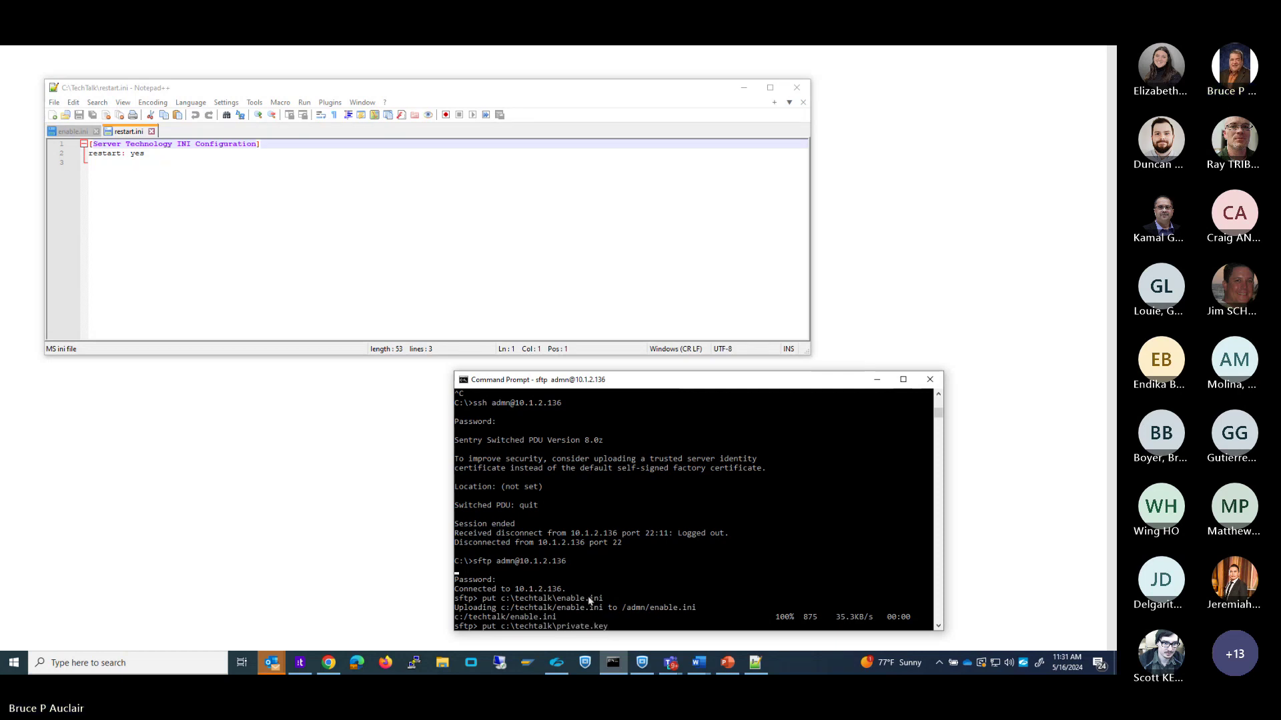
key(Return)
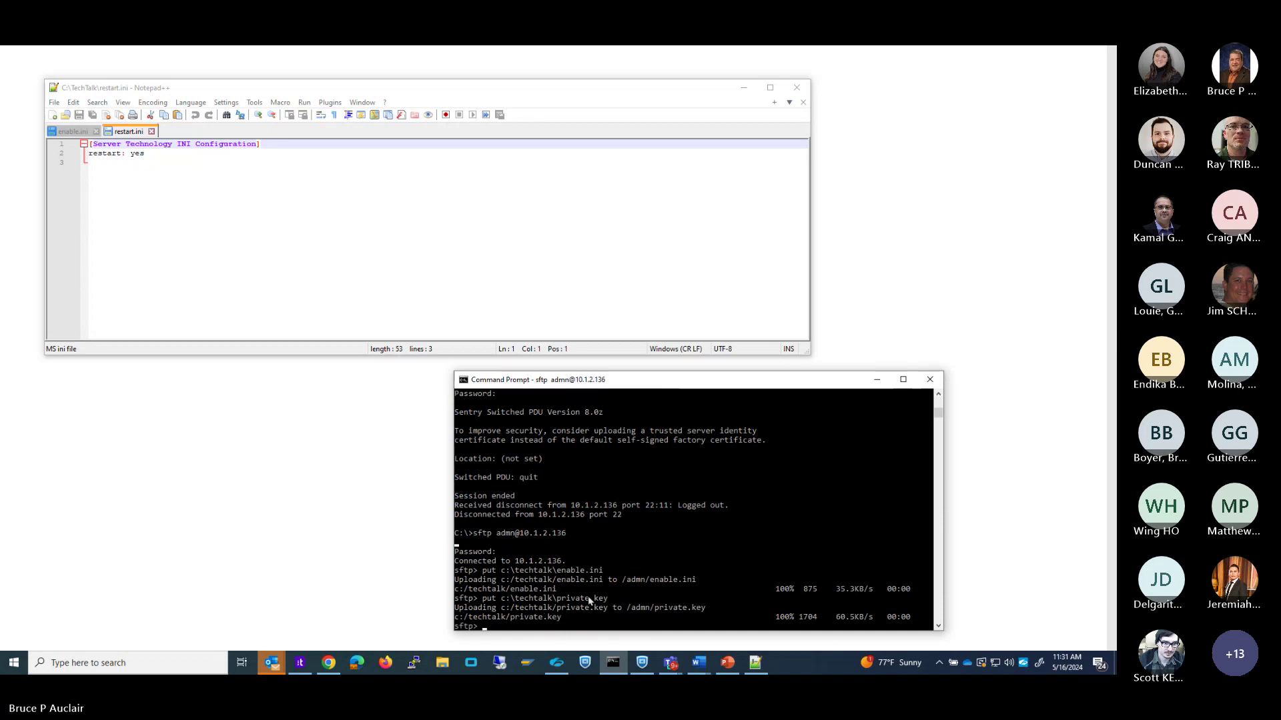
key(Up)
key(BackSpace)
key(BackSpace)
key(BackSpace)
key(BackSpace)
key(BackSpace)
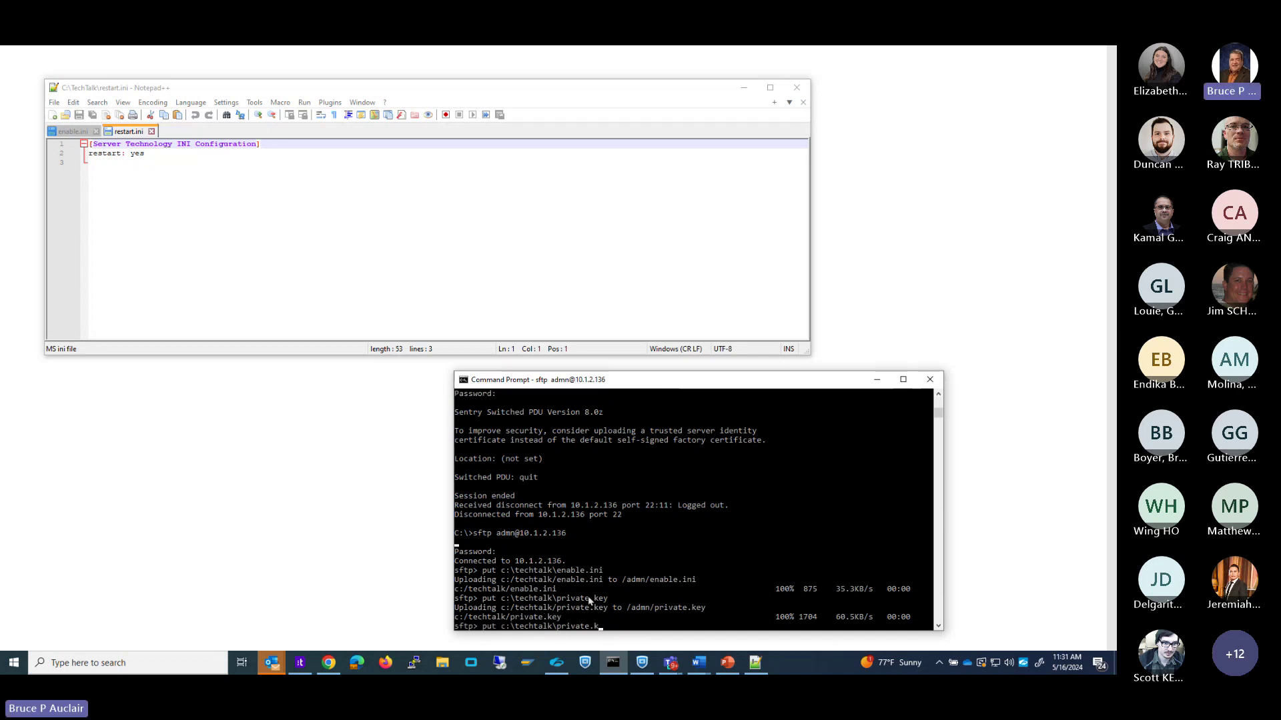
key(BackSpace)
key(BackSpace)
key(BackSpace)
key(BackSpace)
key(BackSpace)
key(BackSpace)
text(wil)
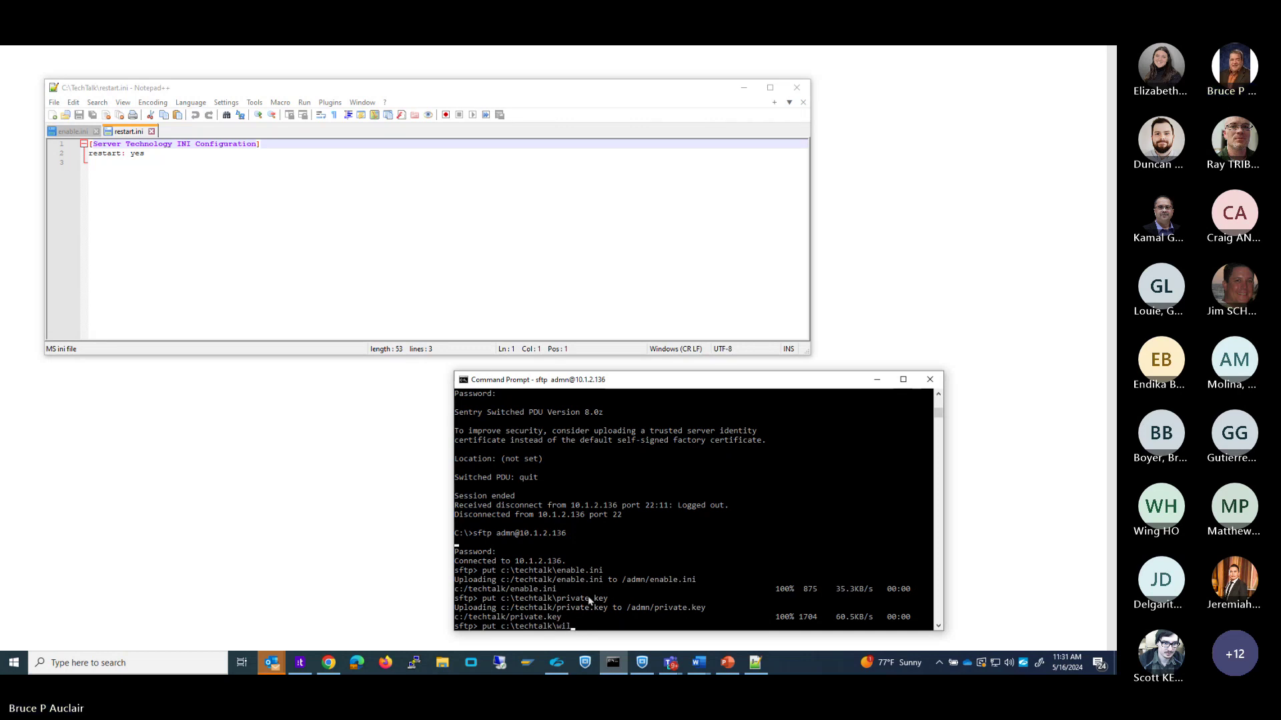
text(dcard.crt)
key(Return)
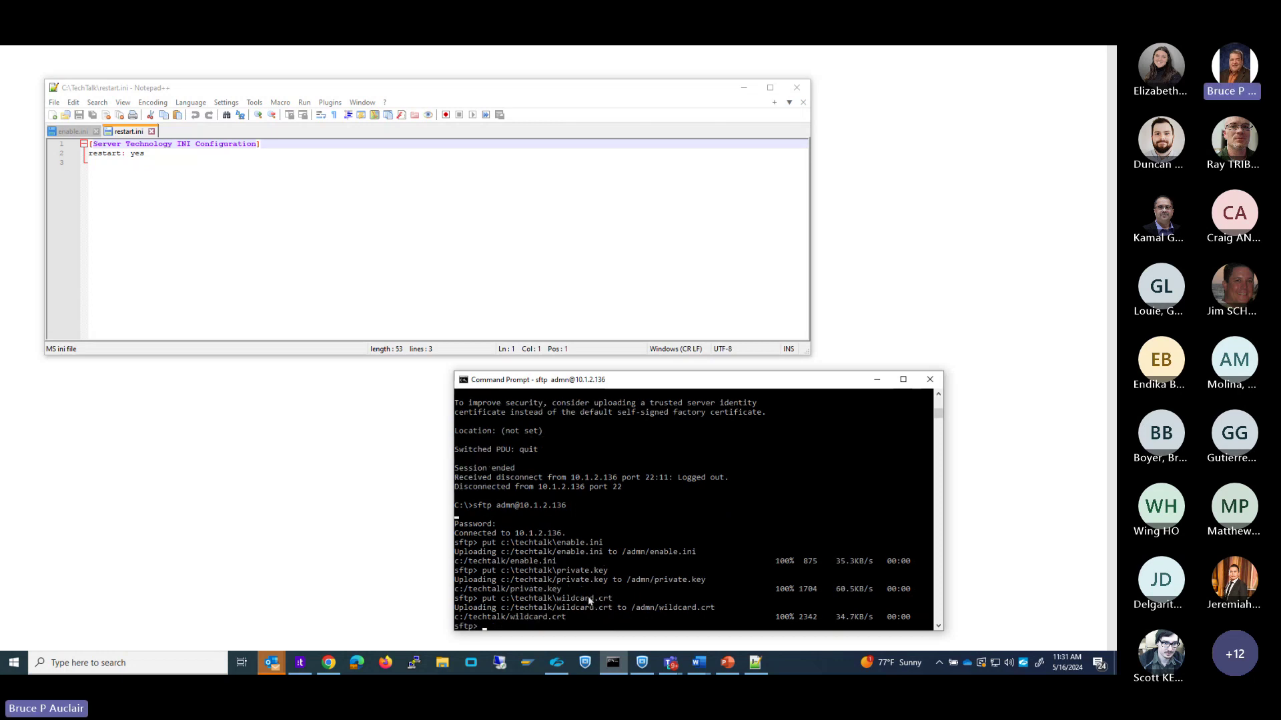
Upload restart.ini to the PDU and quit the SFTP session.
key(Up)
key(Up)
key(Up)
key(BackSpace)
key(BackSpace)
key(BackSpace)
key(BackSpace)
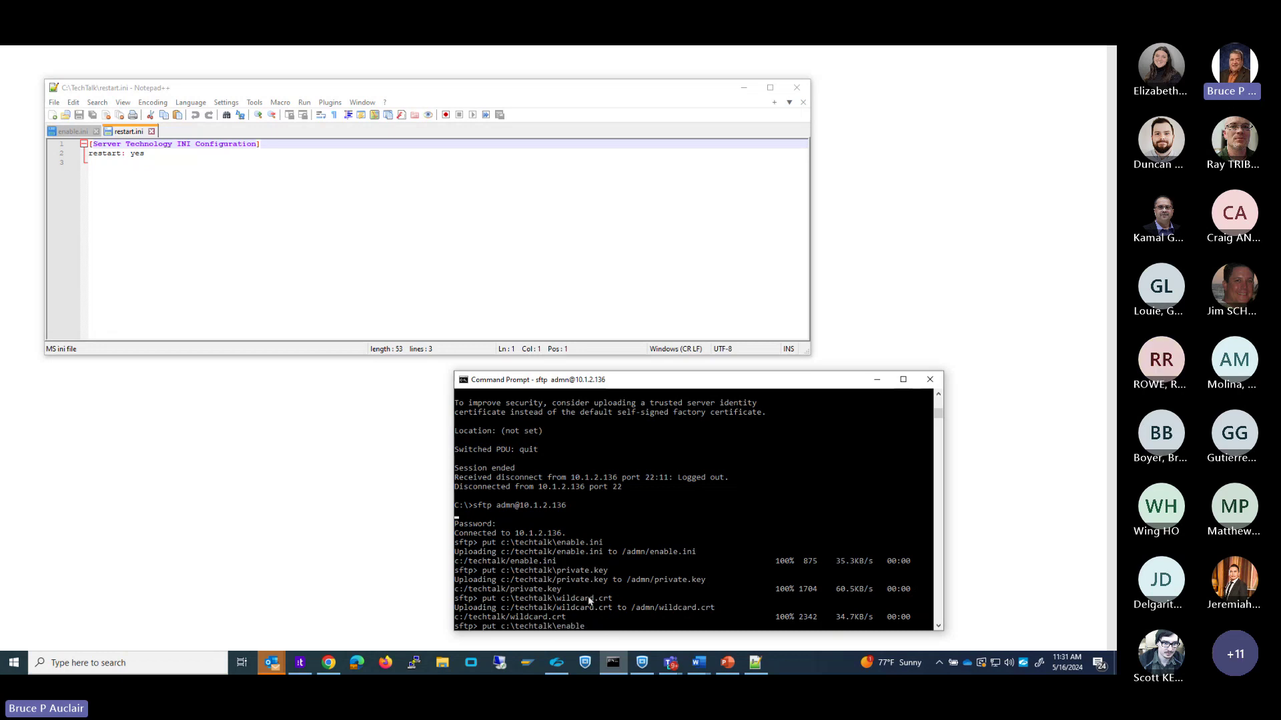
key(BackSpace)
key(BackSpace)
key(BackSpace)
key(BackSpace)
key(BackSpace)
text(restart.ini)
key(Return)
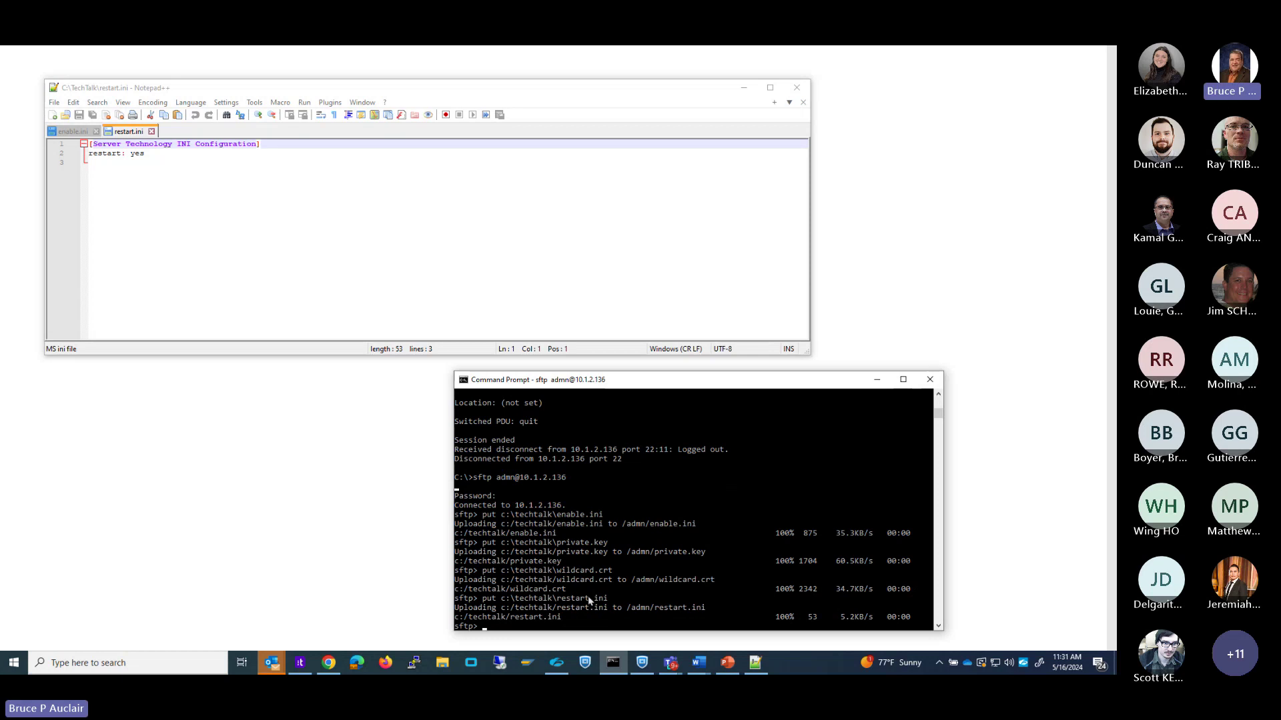
text(quit)
key(Return)
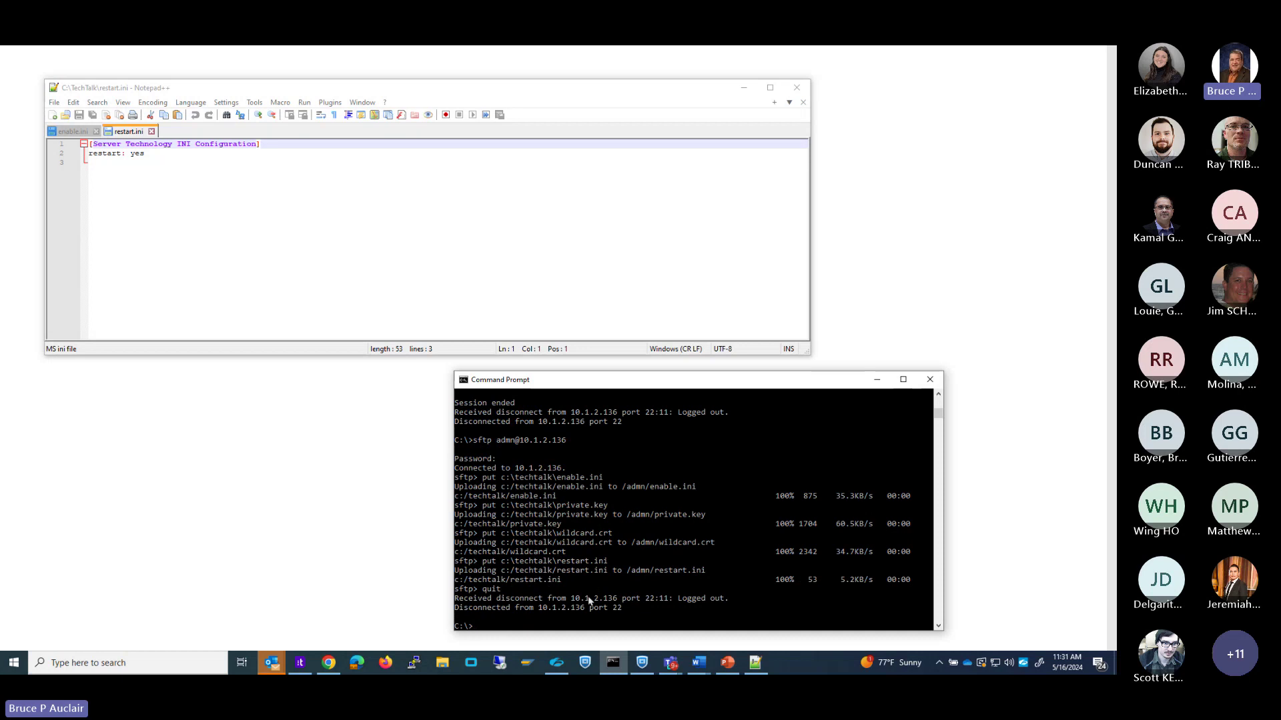
Start a continuous ping to 10.1.2.136 and wait until the restarted PDU replies.
key(Up)
key(Up)
key(Up)
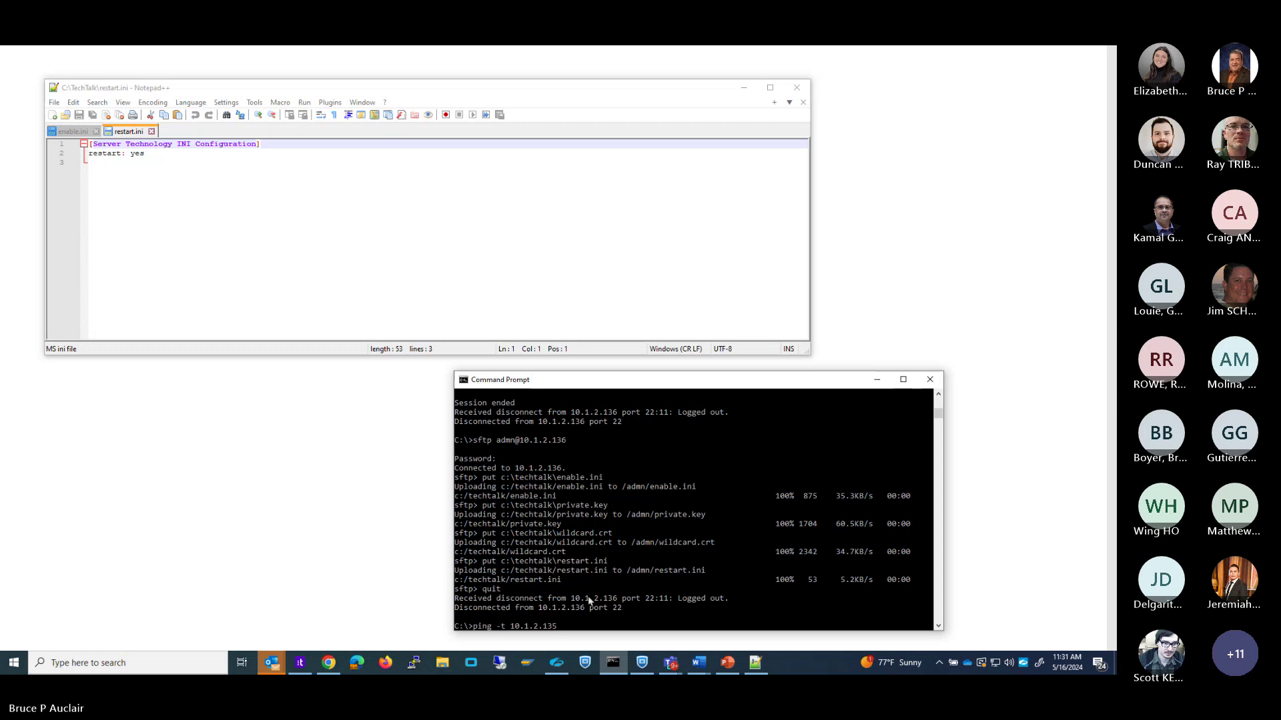
key(BackSpace)
text(6)
key(Return)
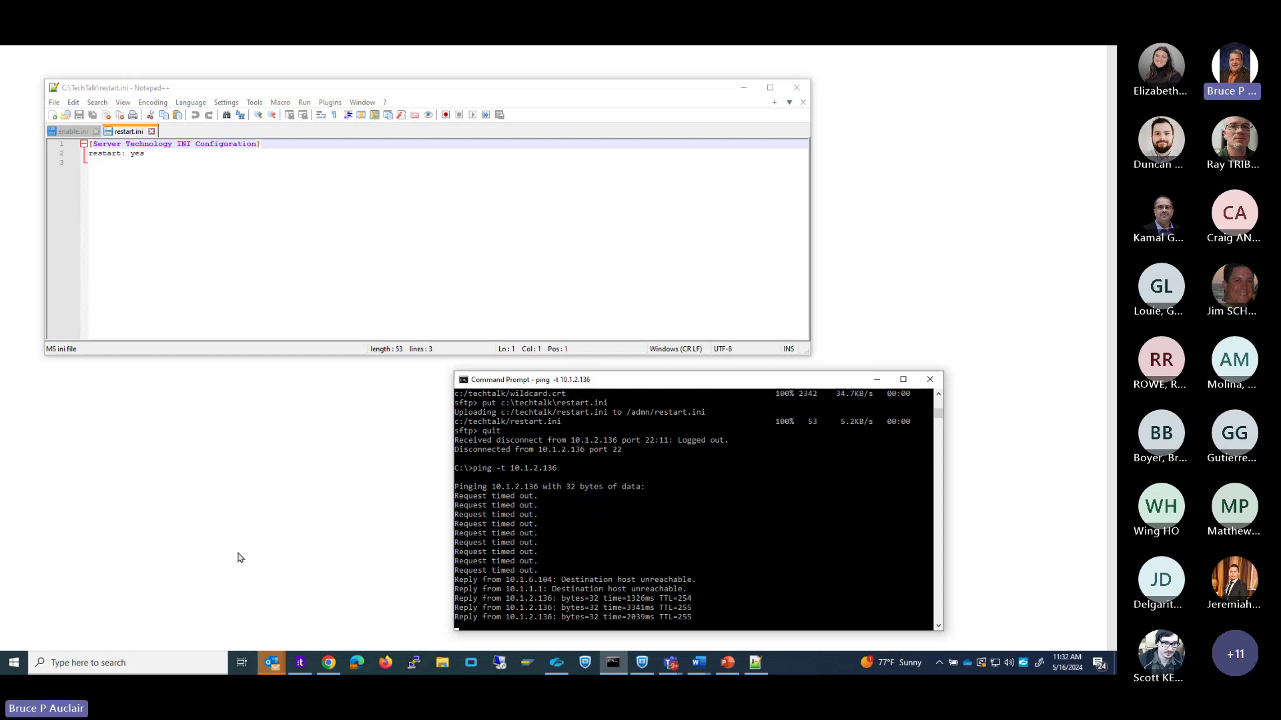
In Chrome, replace the old PDU tab with mypro2-b.servertech.com from its bookmark and enter the administrator credentials.
mouse_move(329, 667)
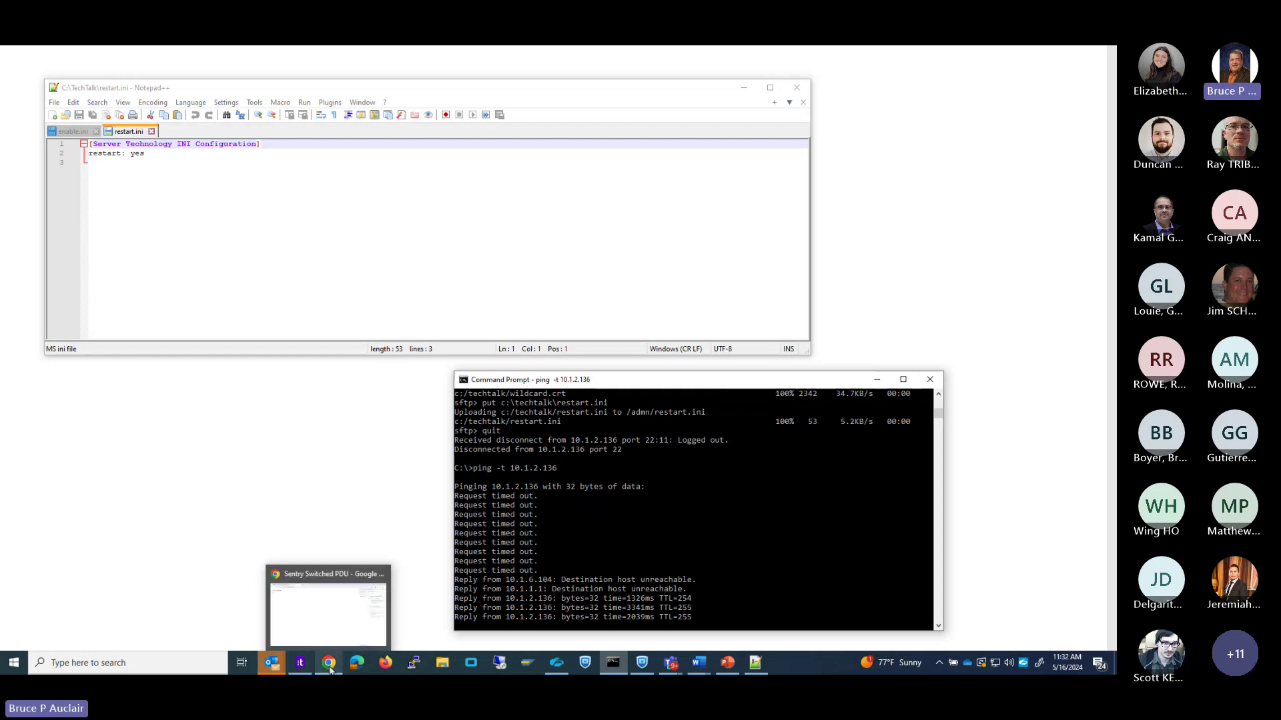
click(314, 617)
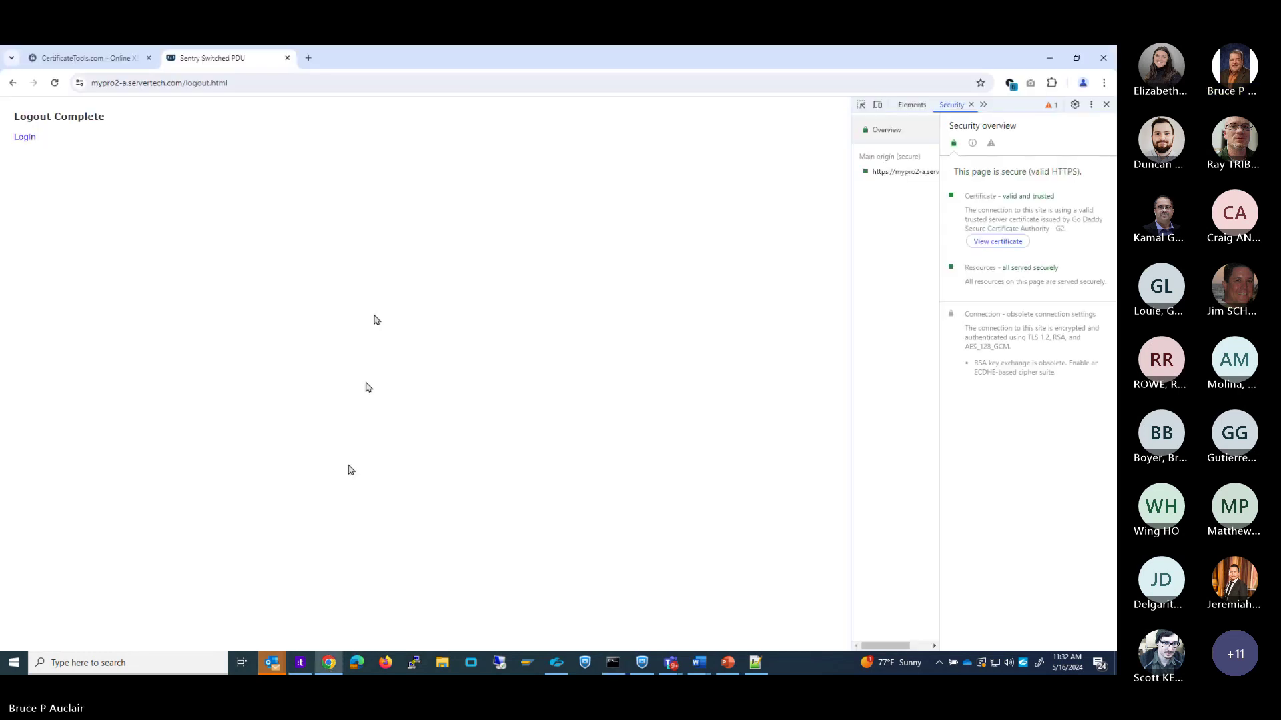
click(286, 57)
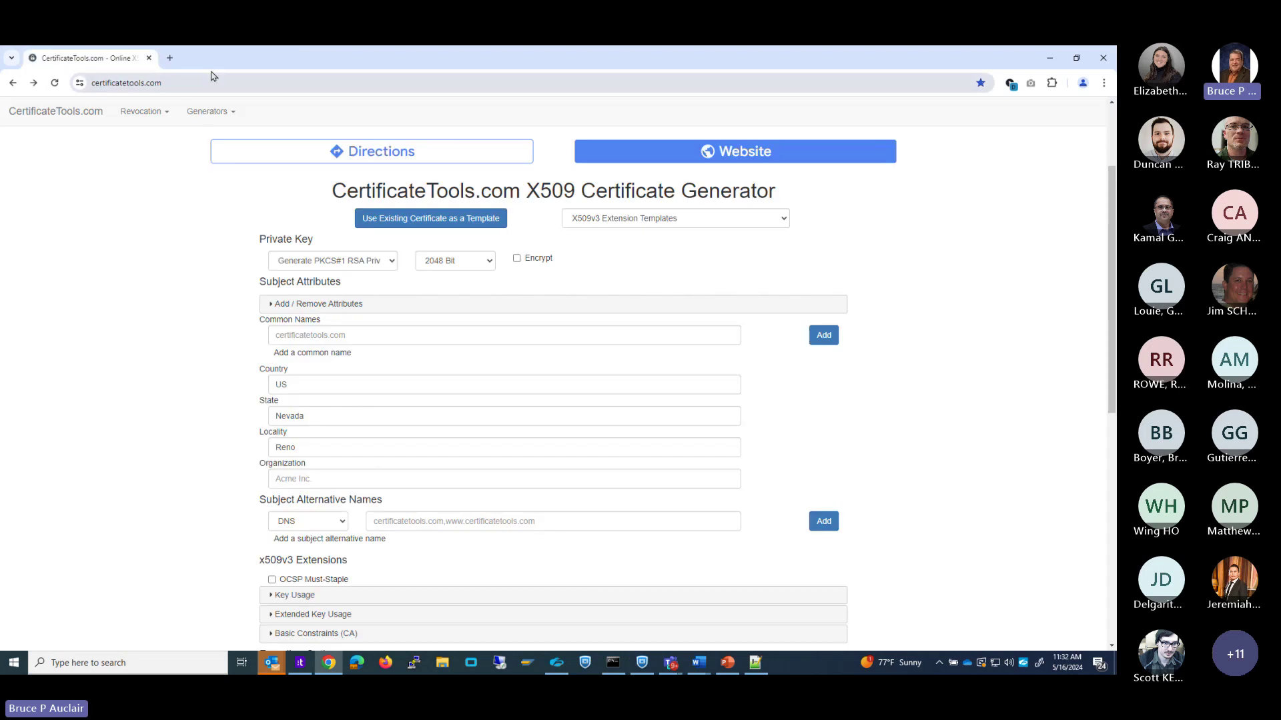
click(170, 57)
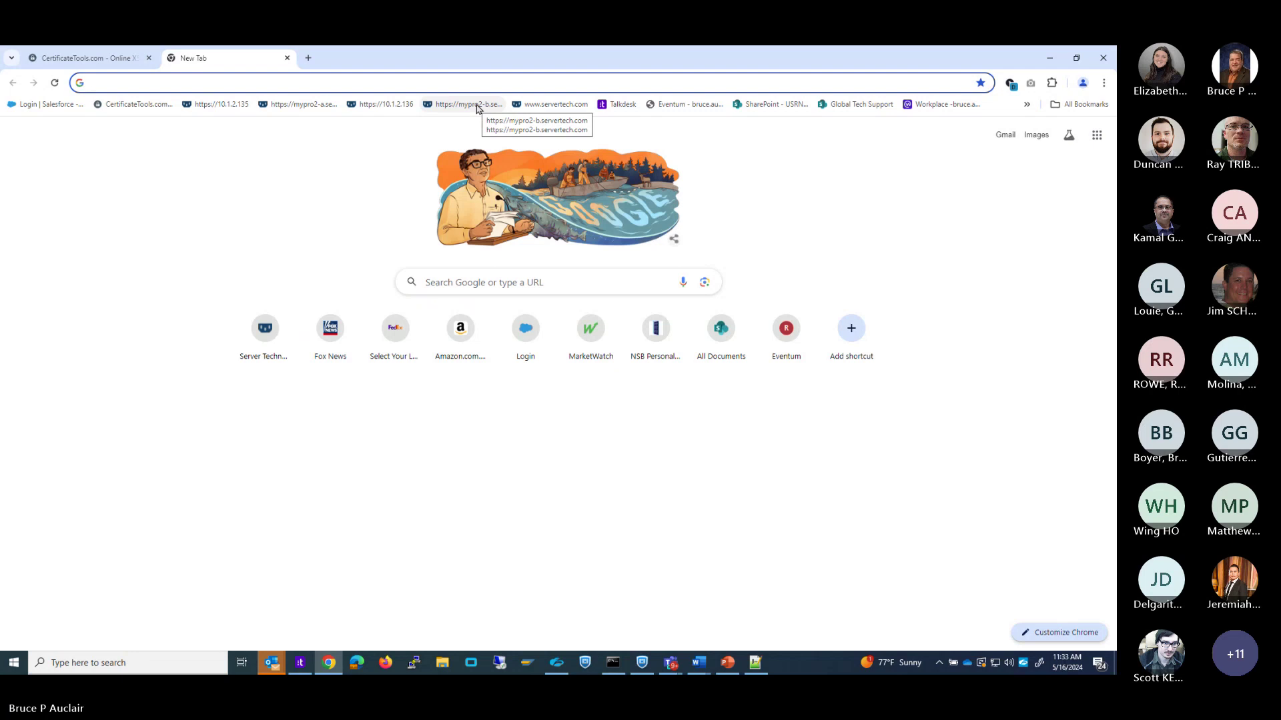
click(478, 107)
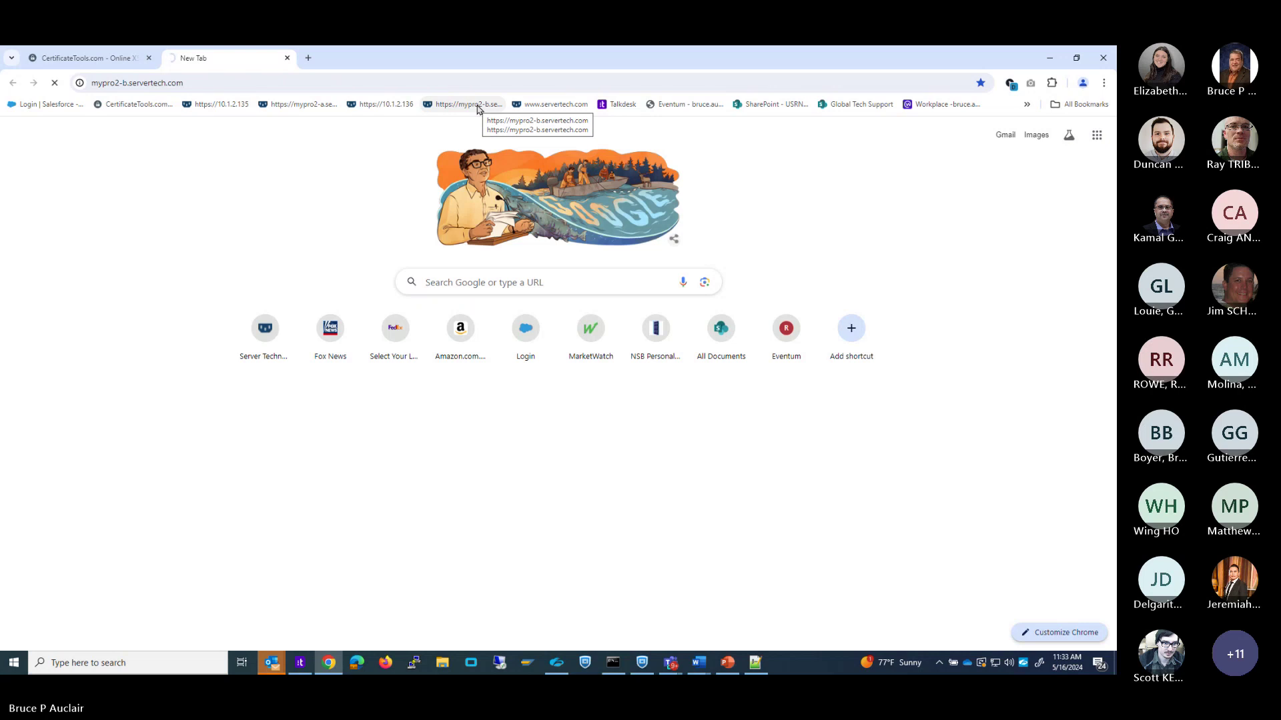
text(admn)
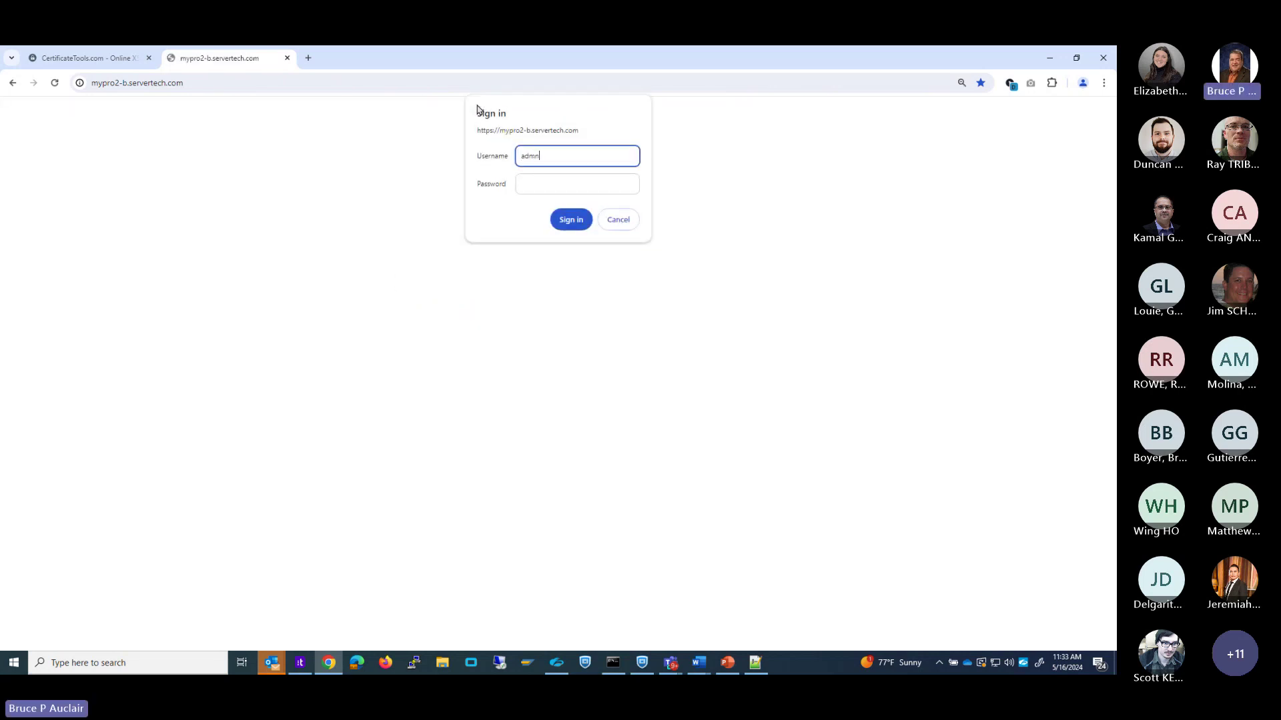
key(Tab)
text(adm)
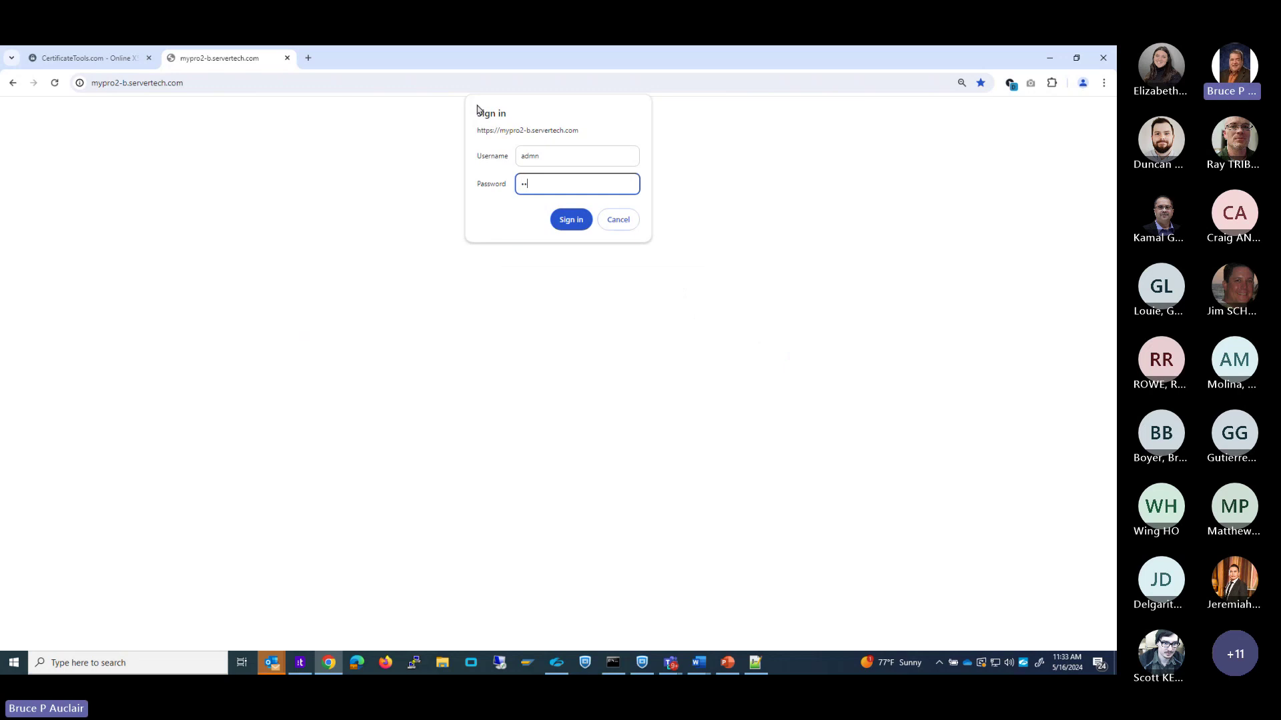
text(n)
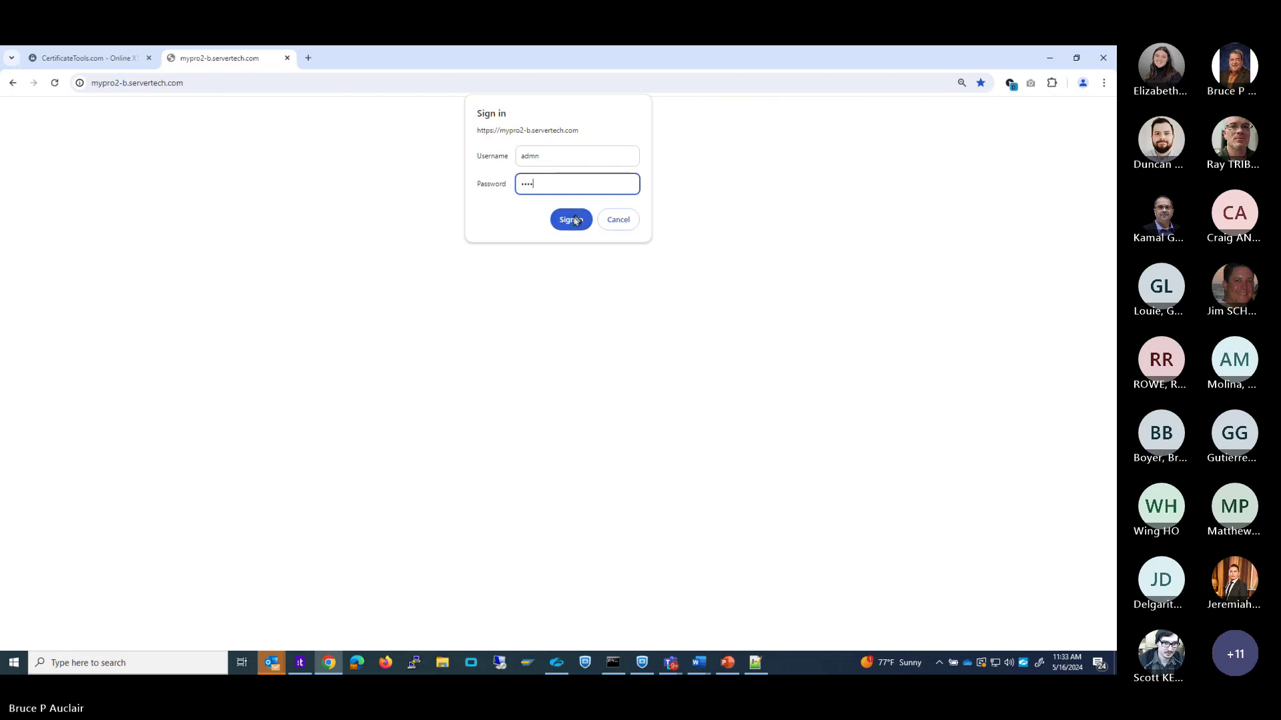
Sign in to mypro2-b, confirm in DevTools its certificate is valid HTTPS, then close the tab.
click(571, 220)
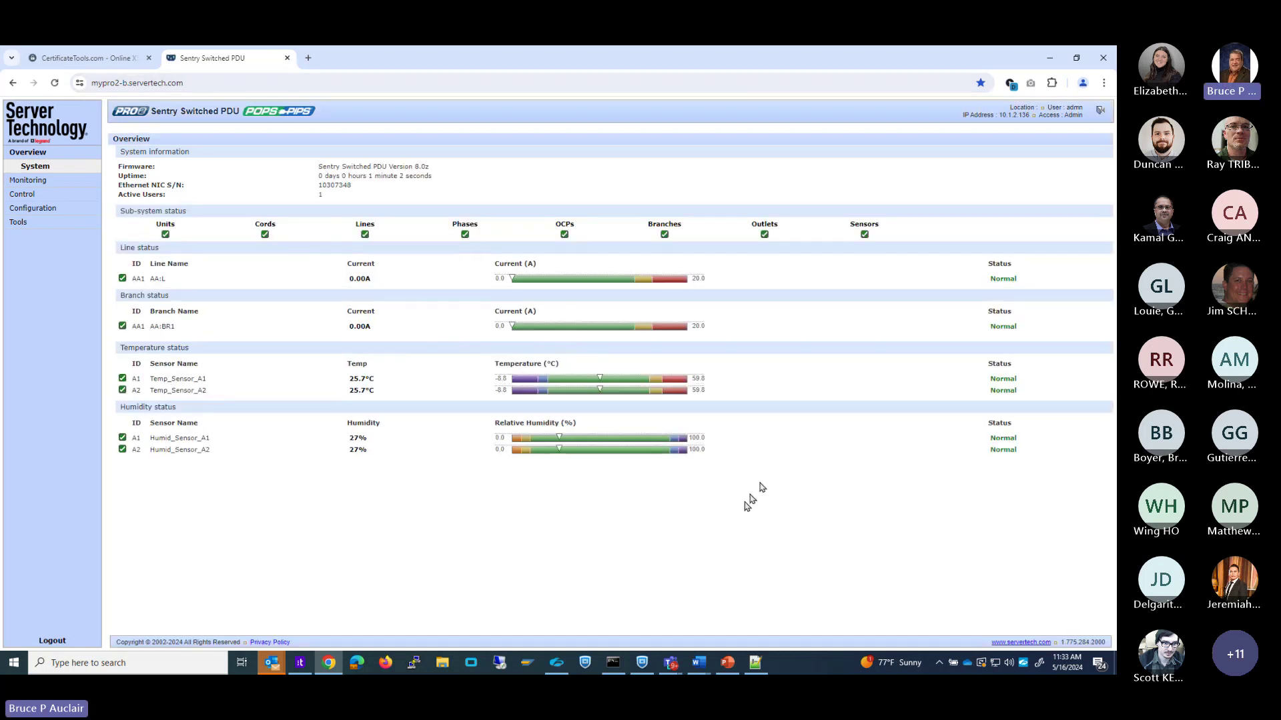
key(F12)
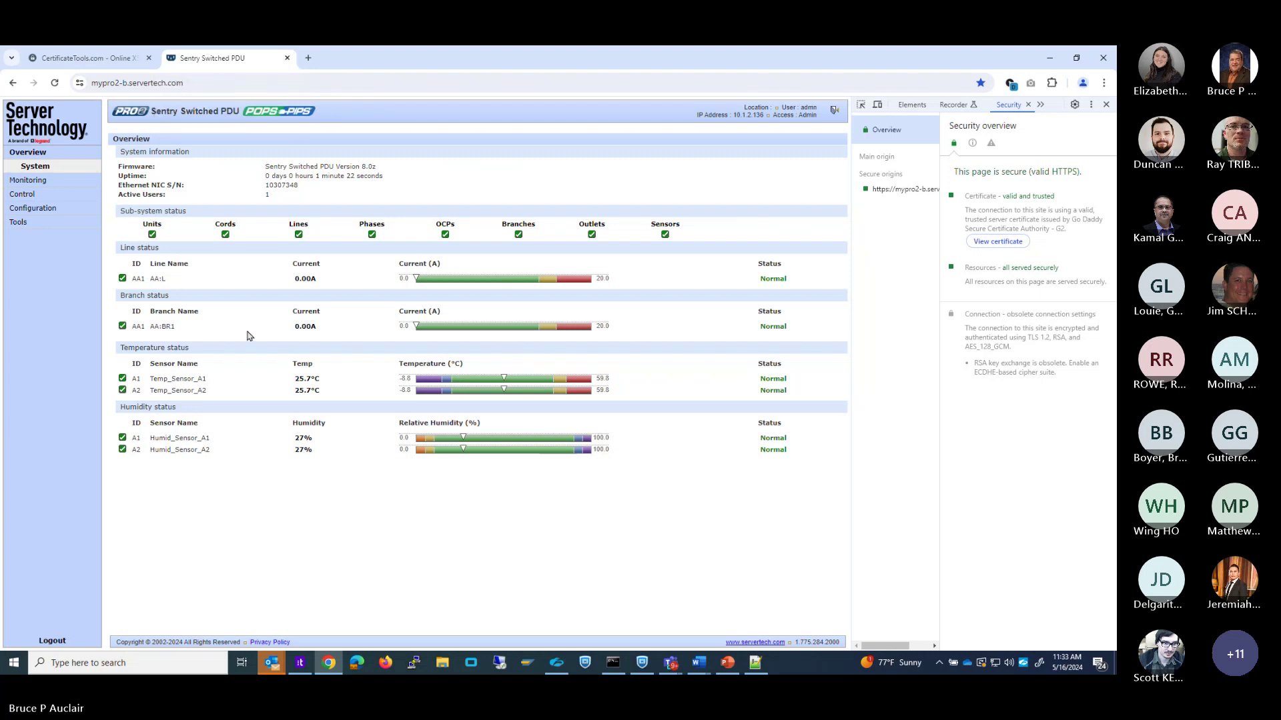
click(288, 59)
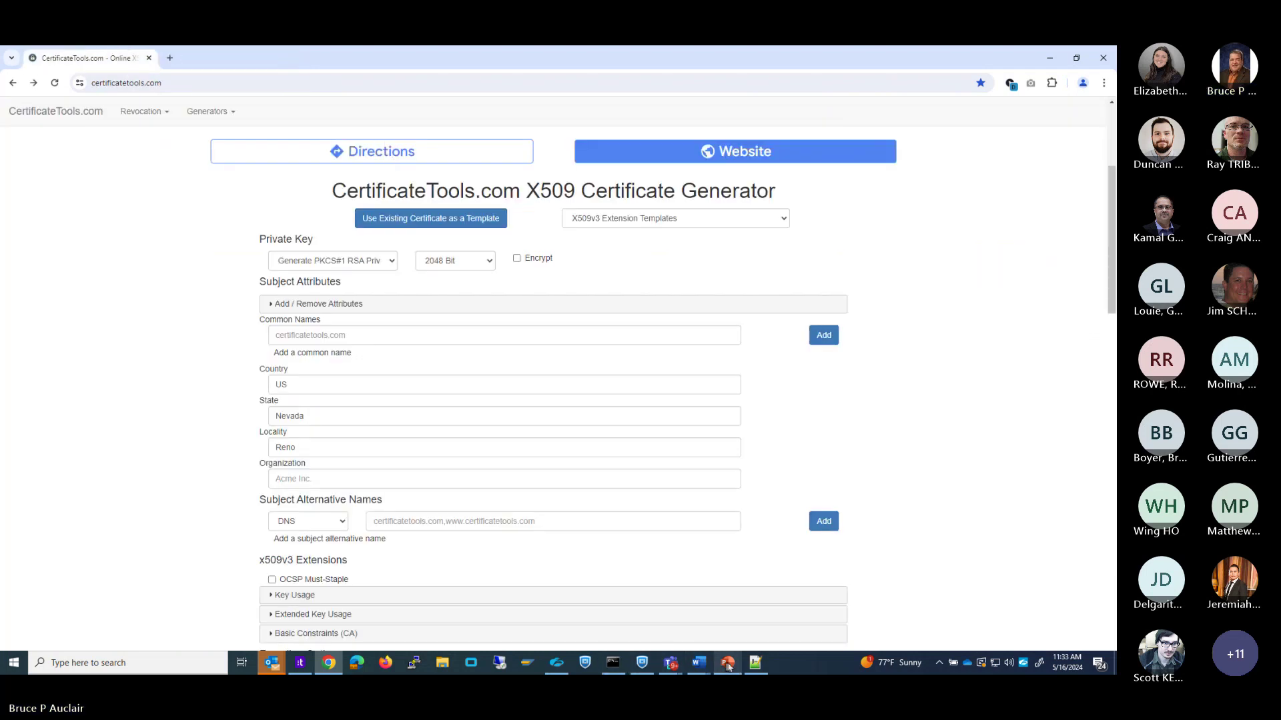
Return to the PowerPoint deck and advance to the Contact Us slide.
mouse_move(729, 666)
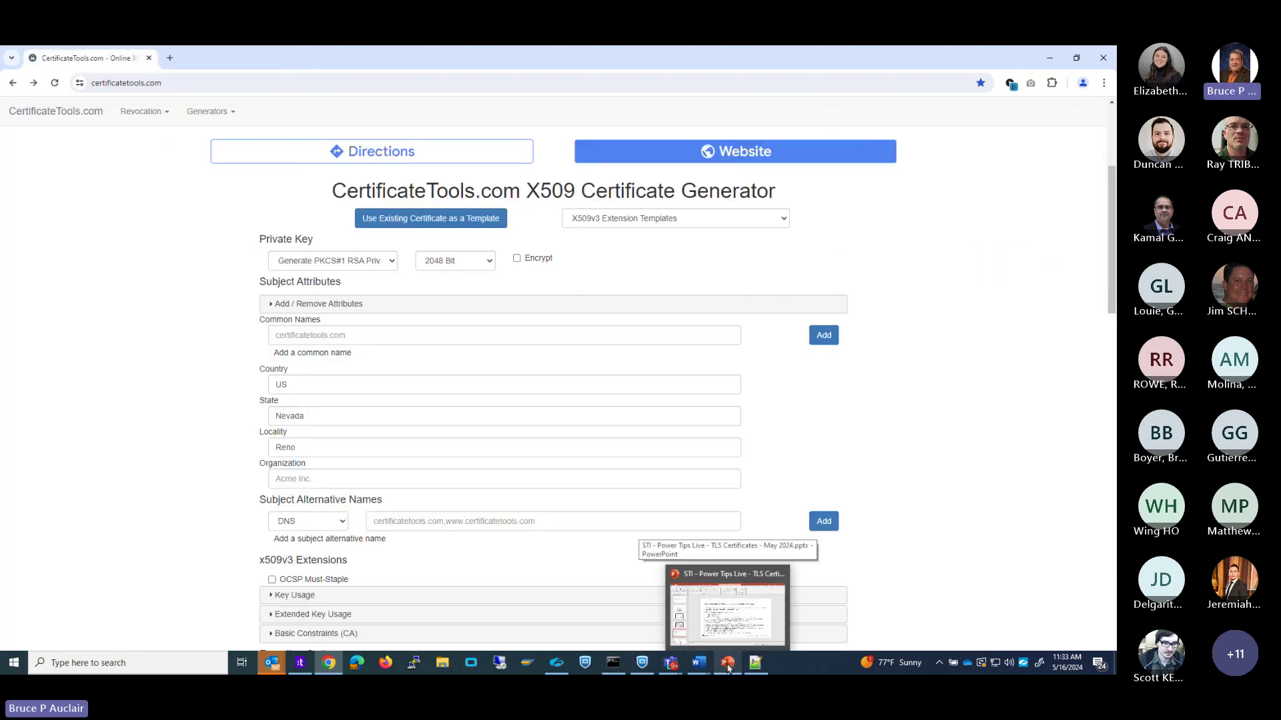
click(727, 610)
scroll(581, 330, down, 1)
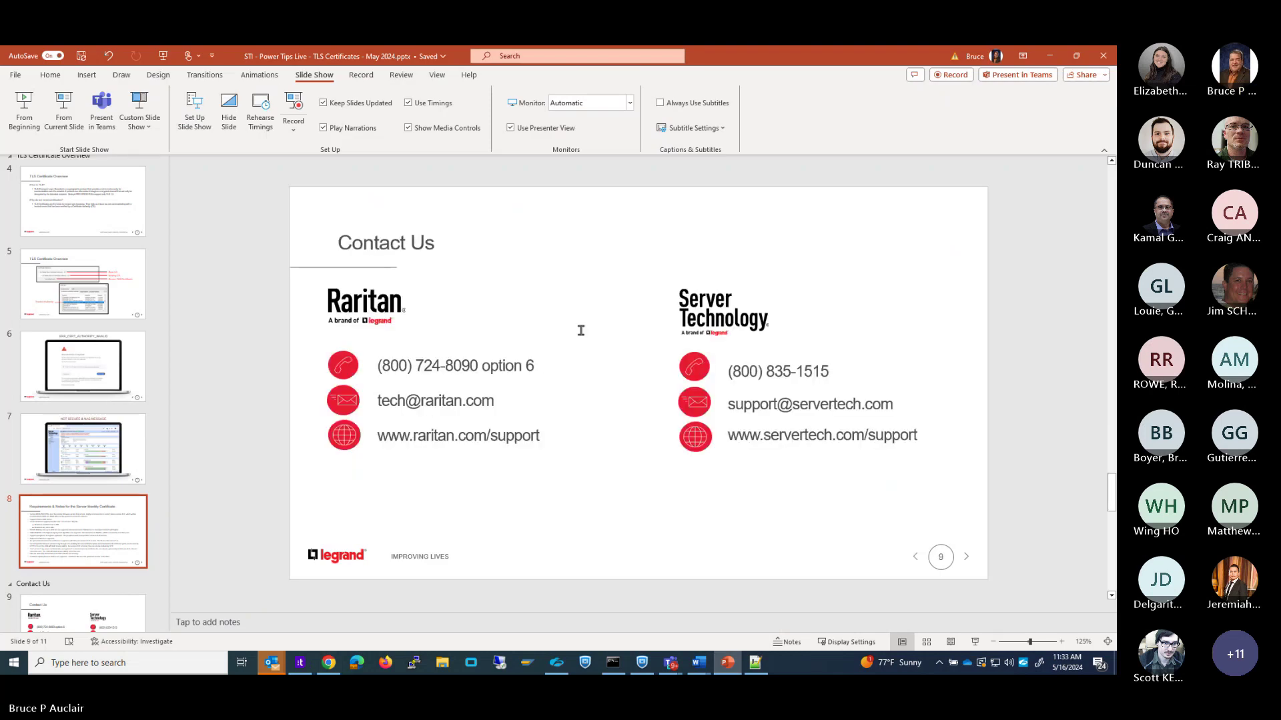